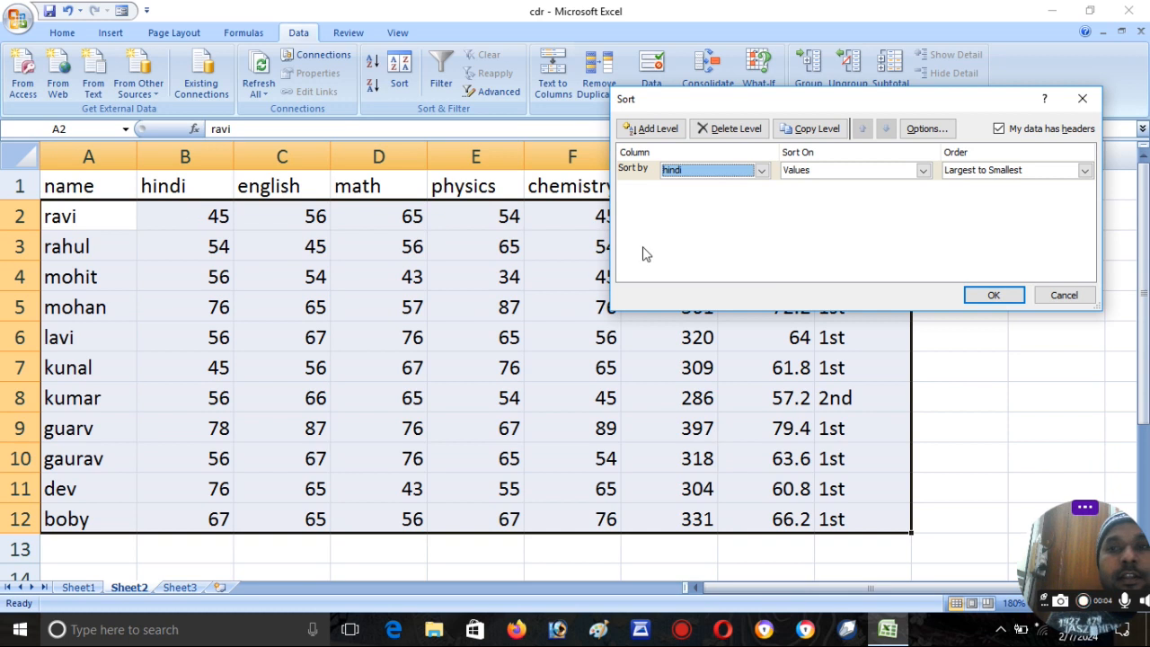
- Sort the student table by the hindi column from smallest to largest
left_click(1009, 175)
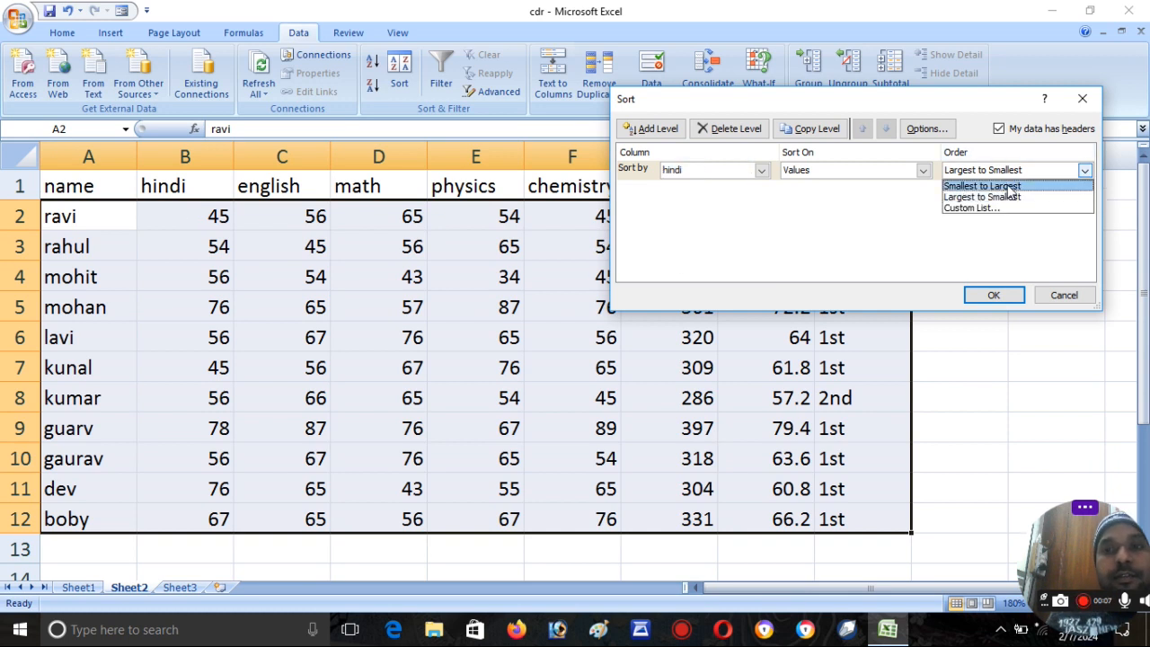
left_click(1010, 186)
left_click(994, 294)
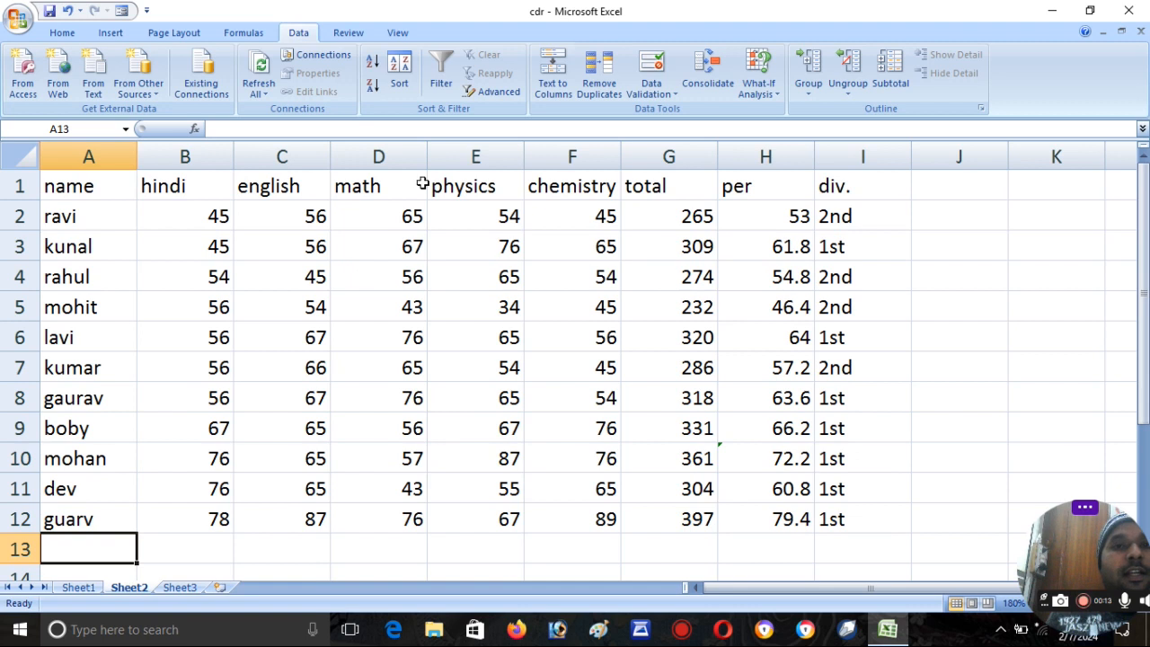
- Sort the student table by the name column from A to Z
left_click(399, 74)
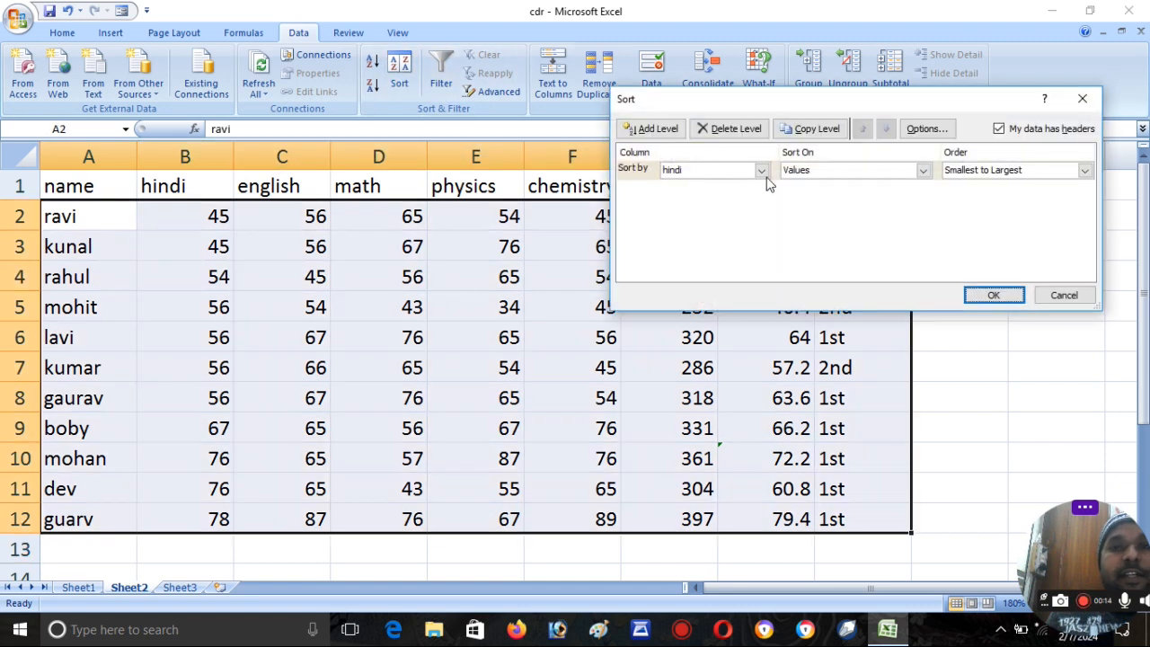
left_click(729, 173)
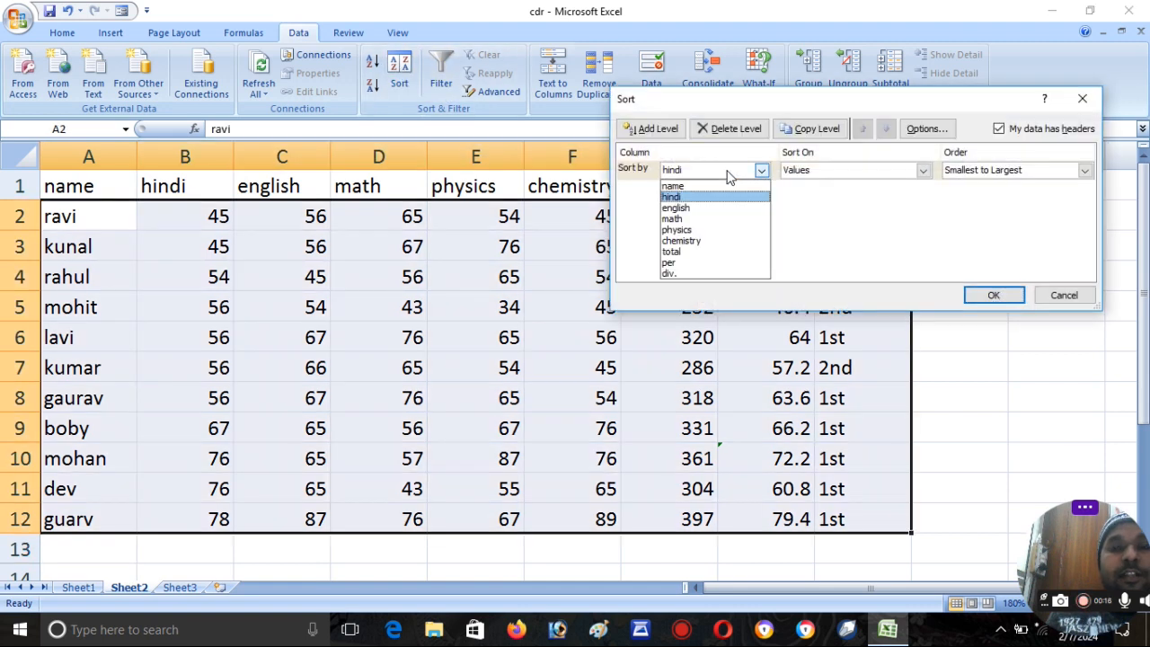
left_click(675, 187)
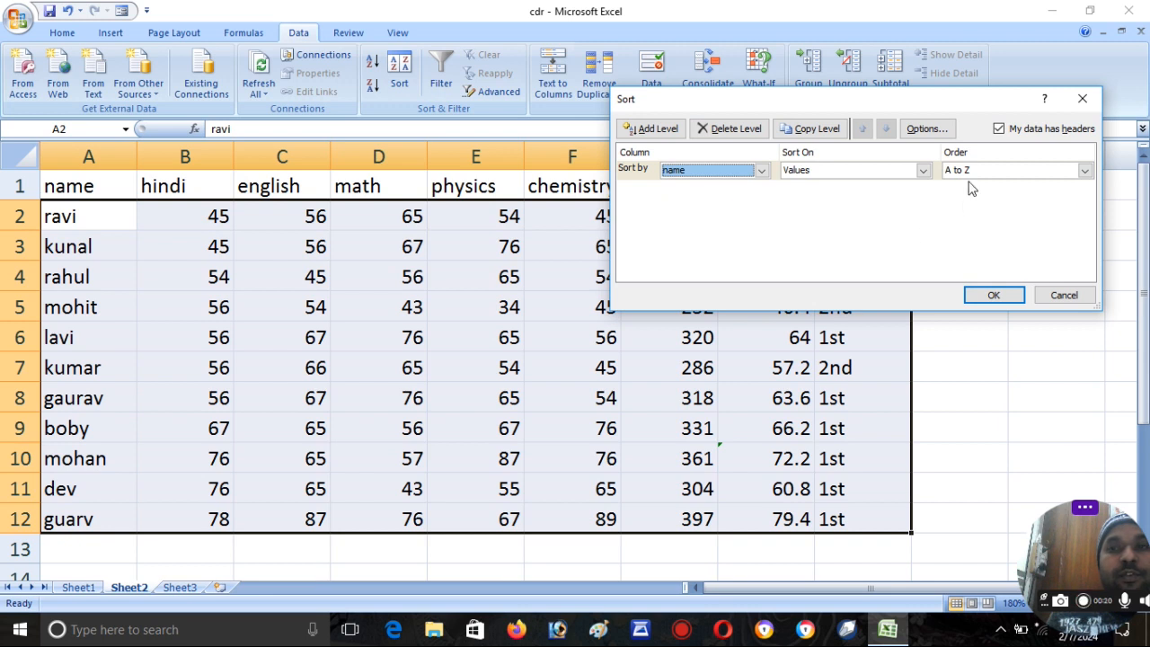
left_click(986, 298)
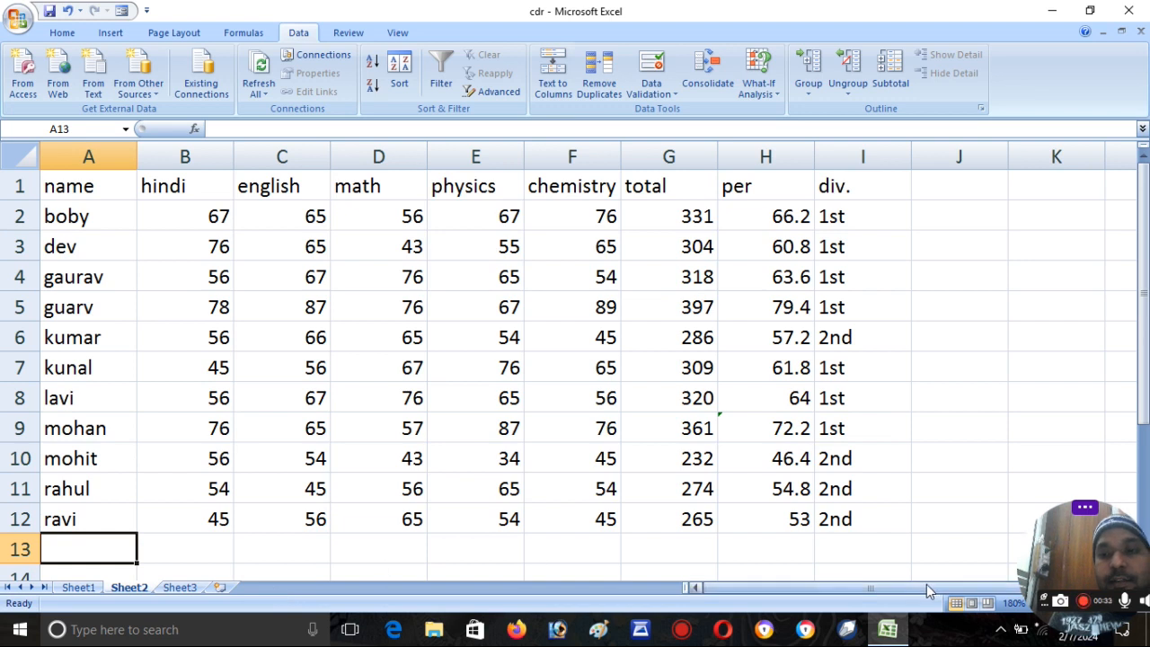
left_click_drag(1039, 604, 1040, 632)
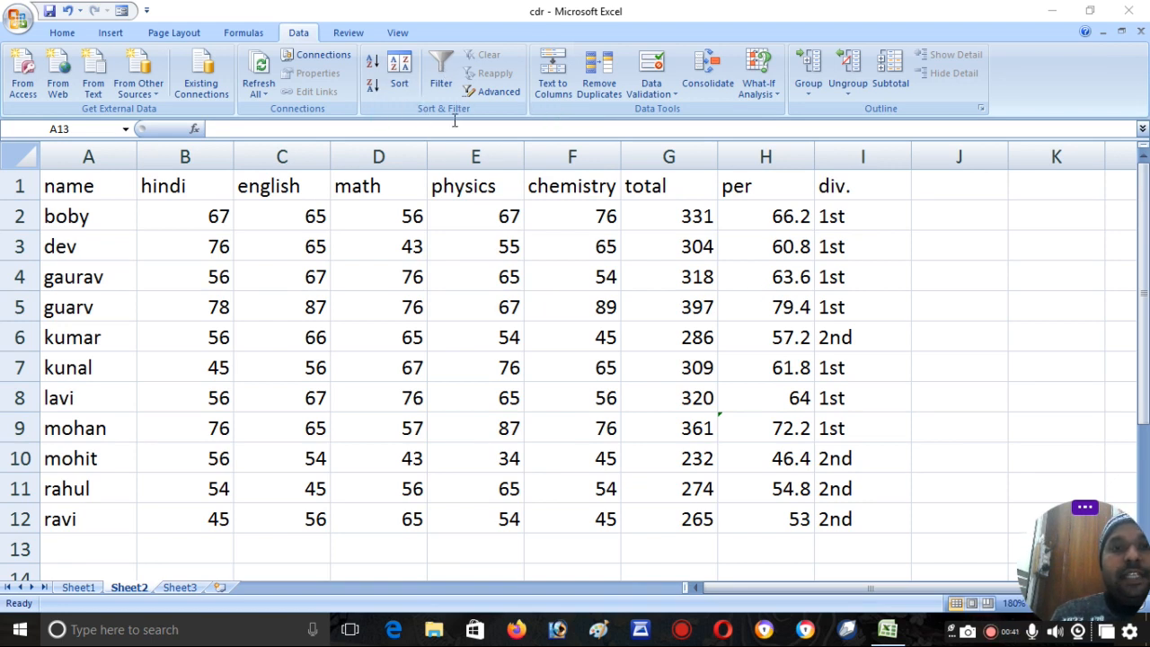
- Turn on filtering for the student table, starting from the physics header cell
left_click(452, 185)
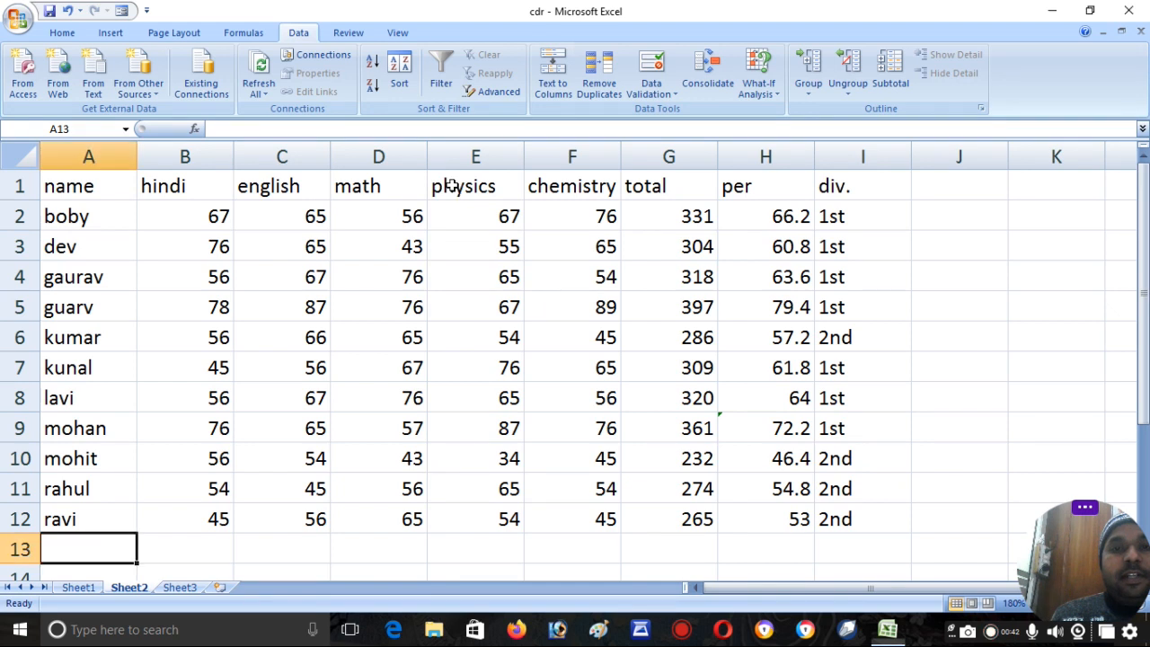
left_click(452, 185)
key("Escape")
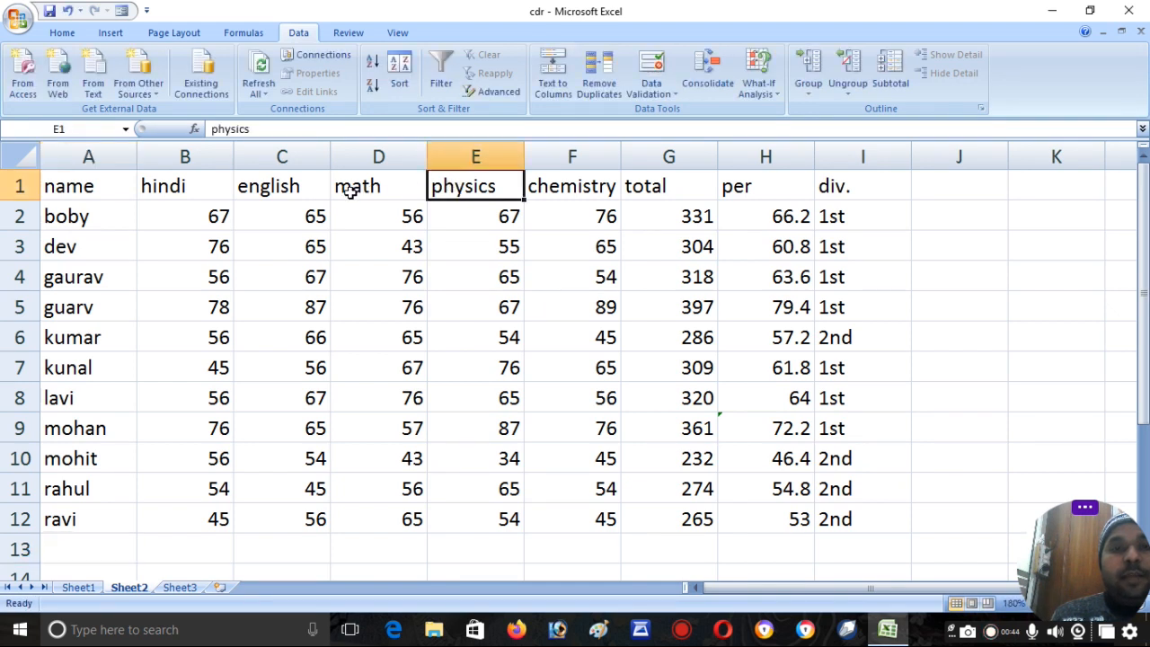
left_click(441, 90)
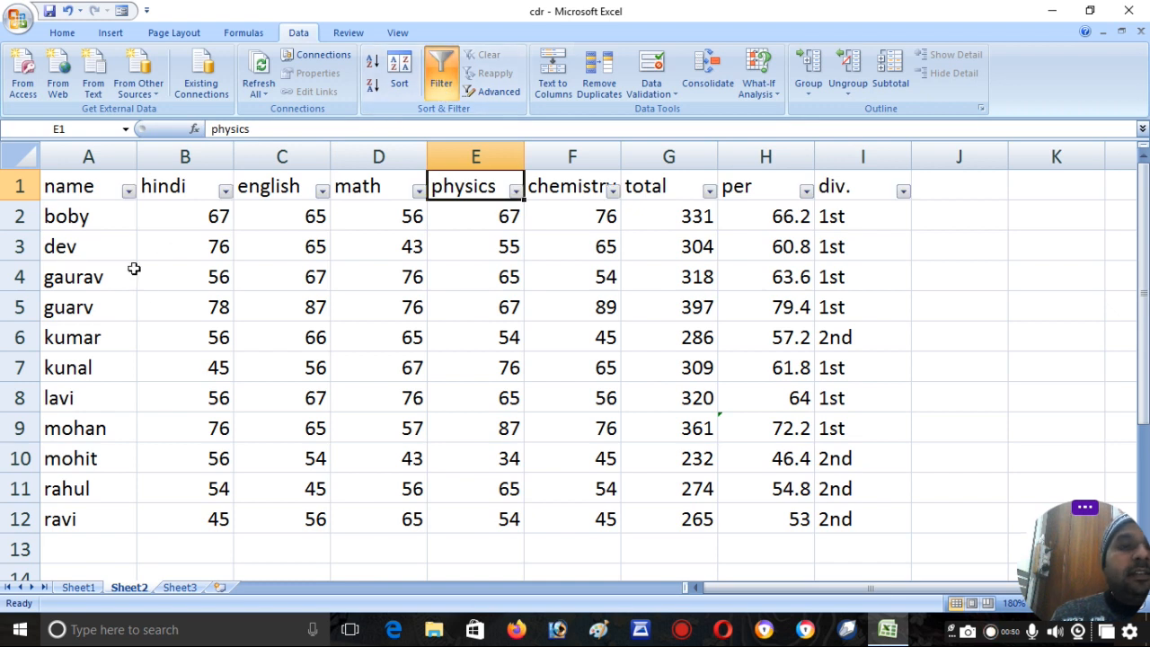
- Filter the physics column to show only the value 34, and clear that filter again
left_click(515, 191)
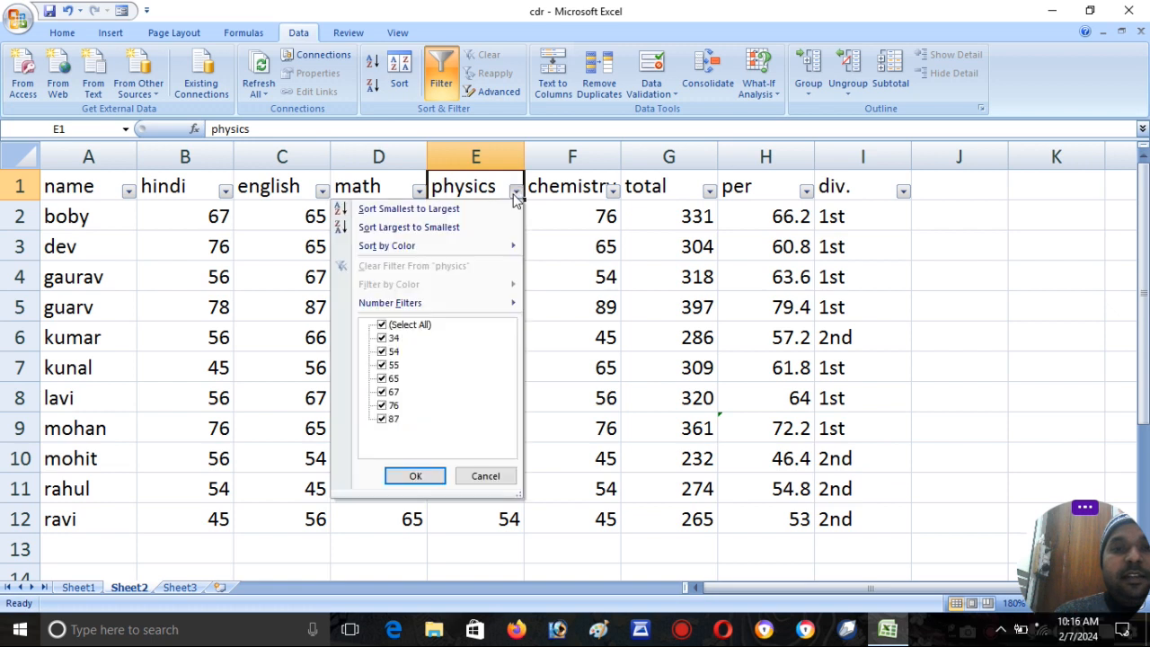
left_click(409, 326)
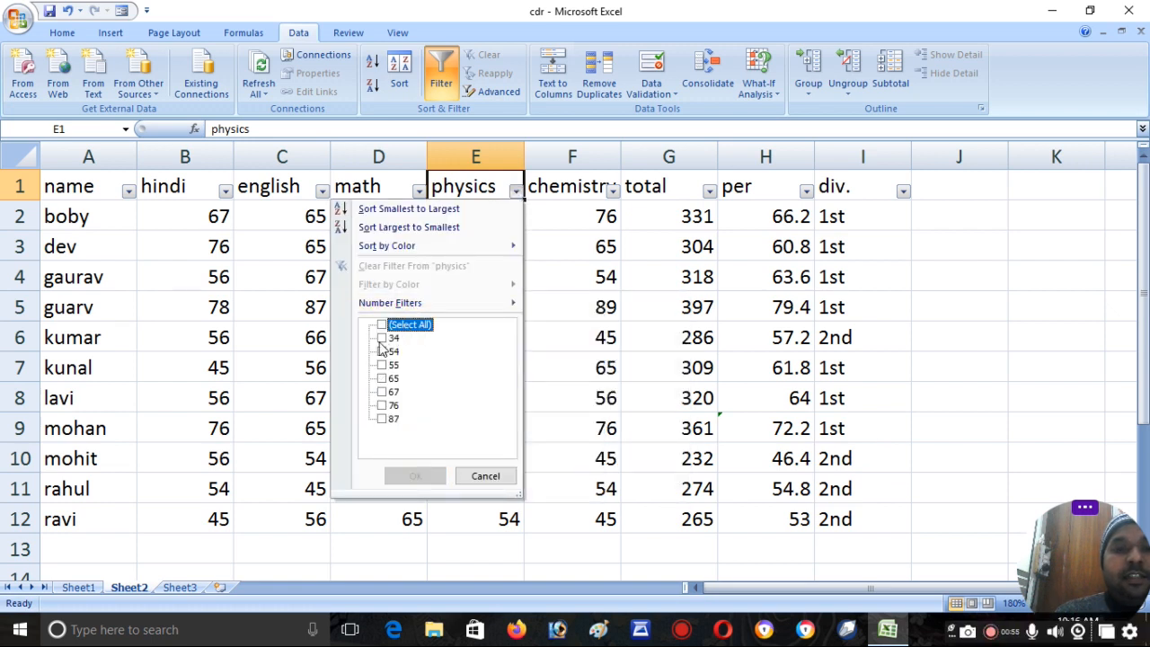
left_click(382, 339)
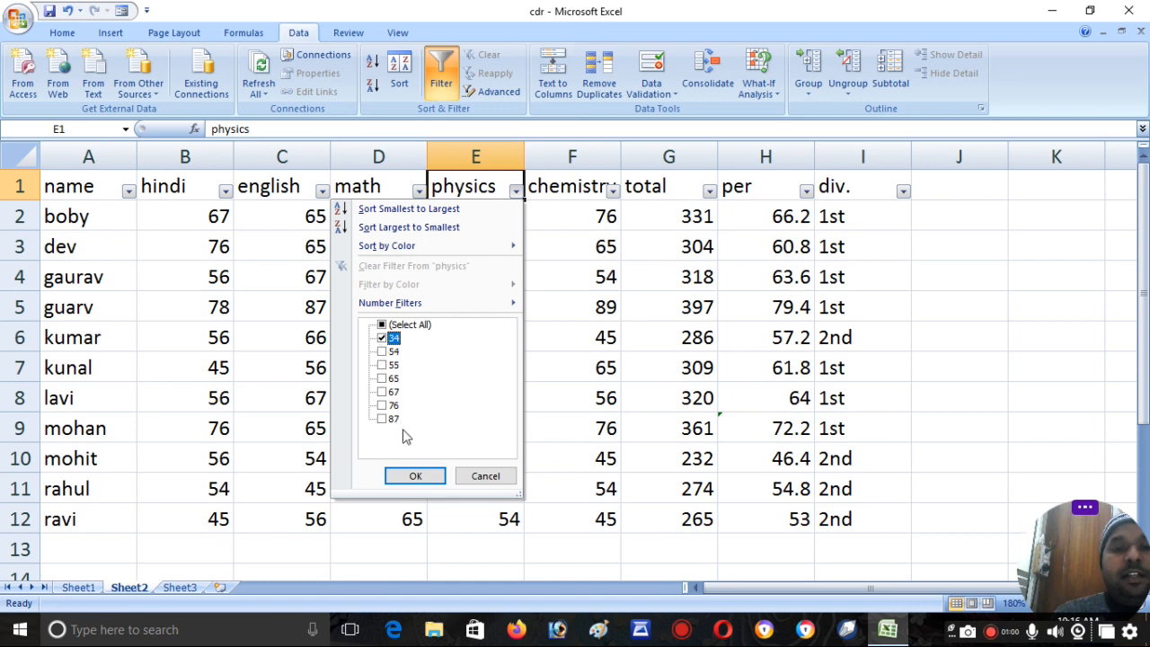
left_click(414, 476)
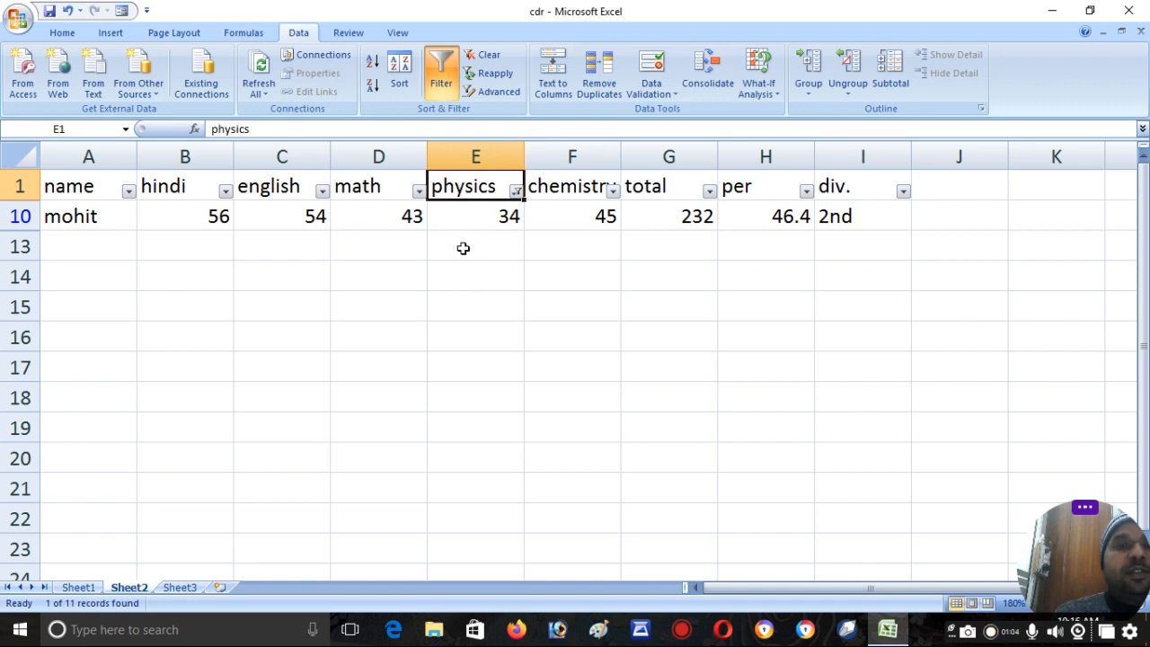
left_click(483, 56)
- Duplicate the student records in A2:I12 directly below the table, starting at cell A13
left_click_drag(94, 220, 850, 508)
key("ctrl+c")
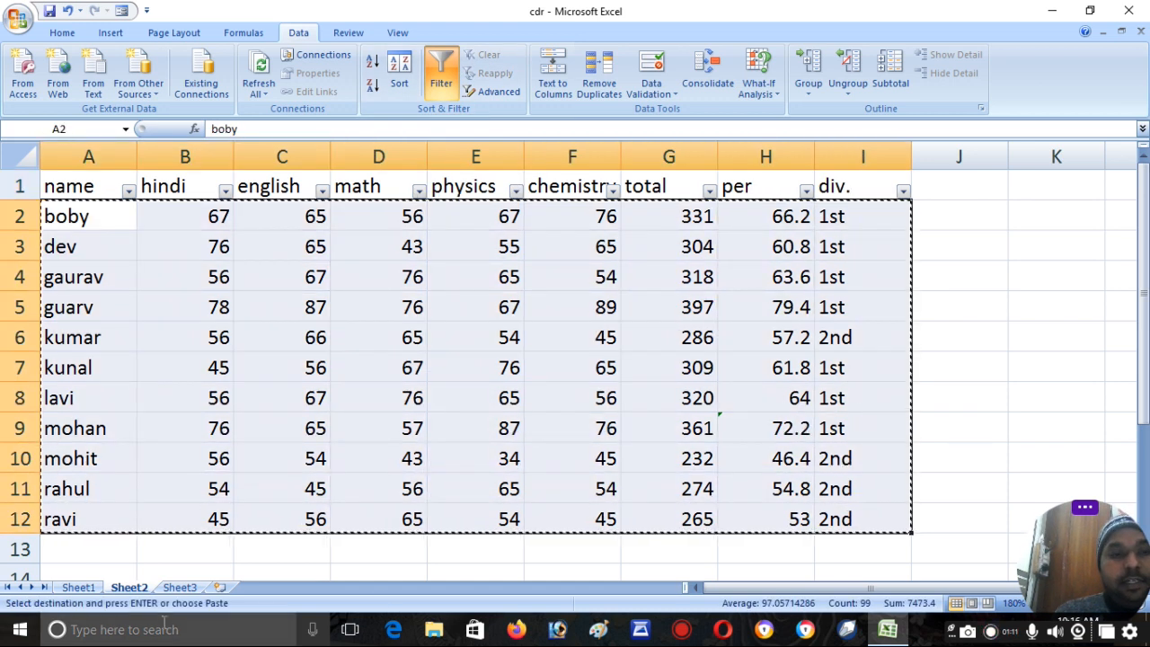
left_click(60, 543)
key("ctrl+v")
key("Escape")
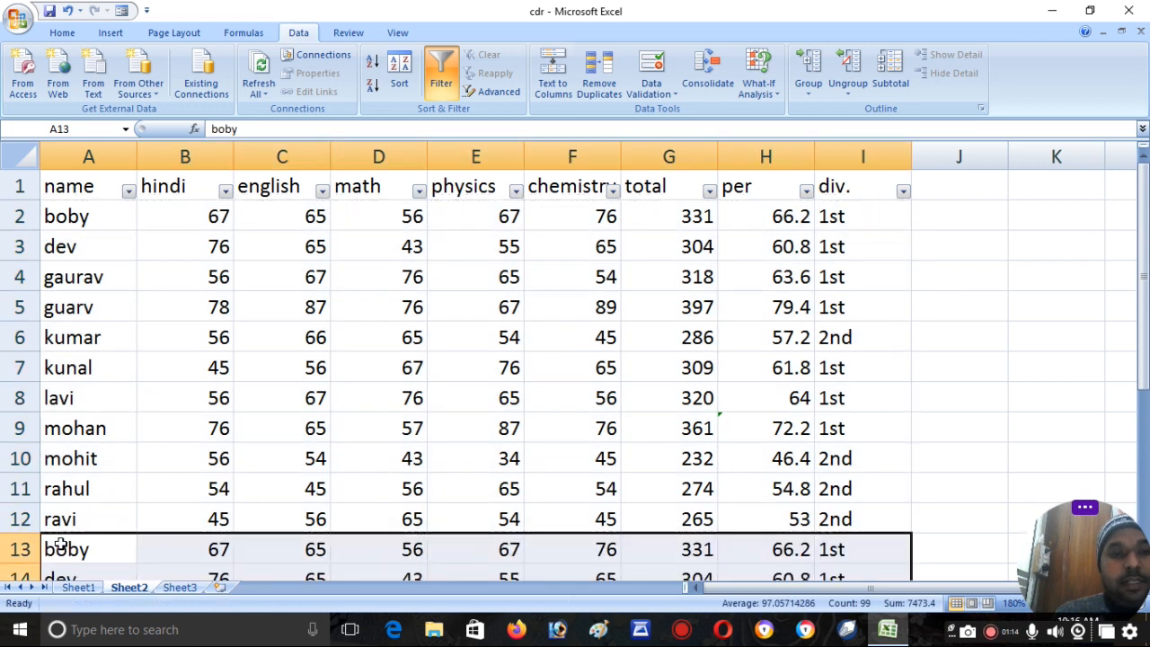
- Filter the div. column to show only 1st, look through the records, and clear the filter
left_click(449, 189)
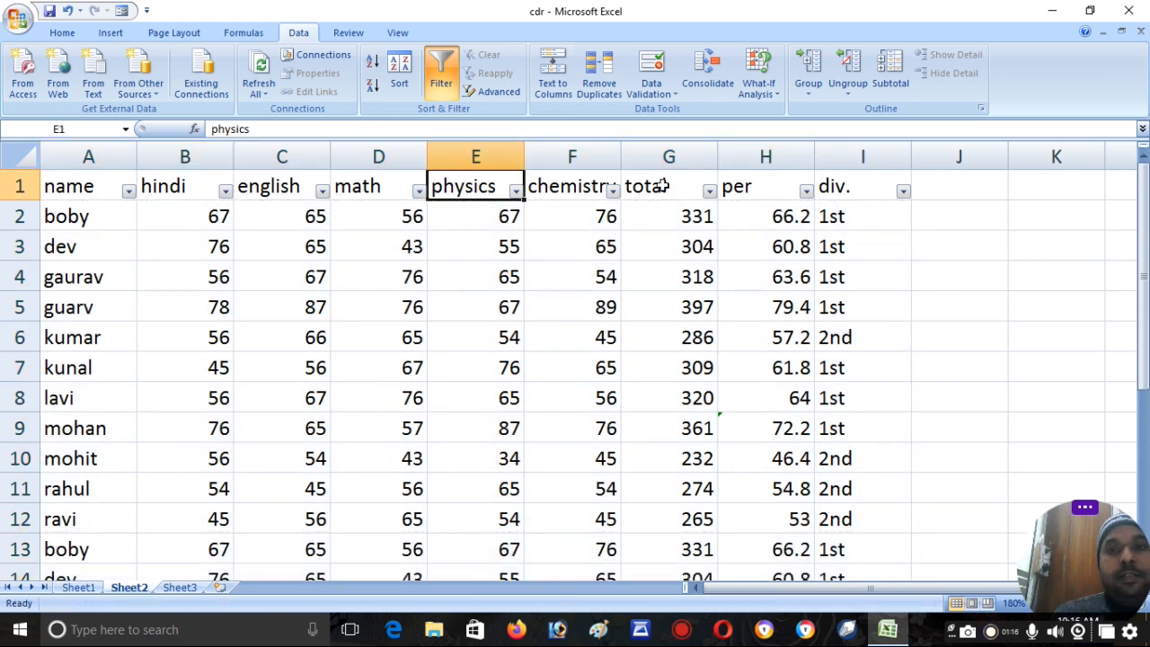
left_click(902, 190)
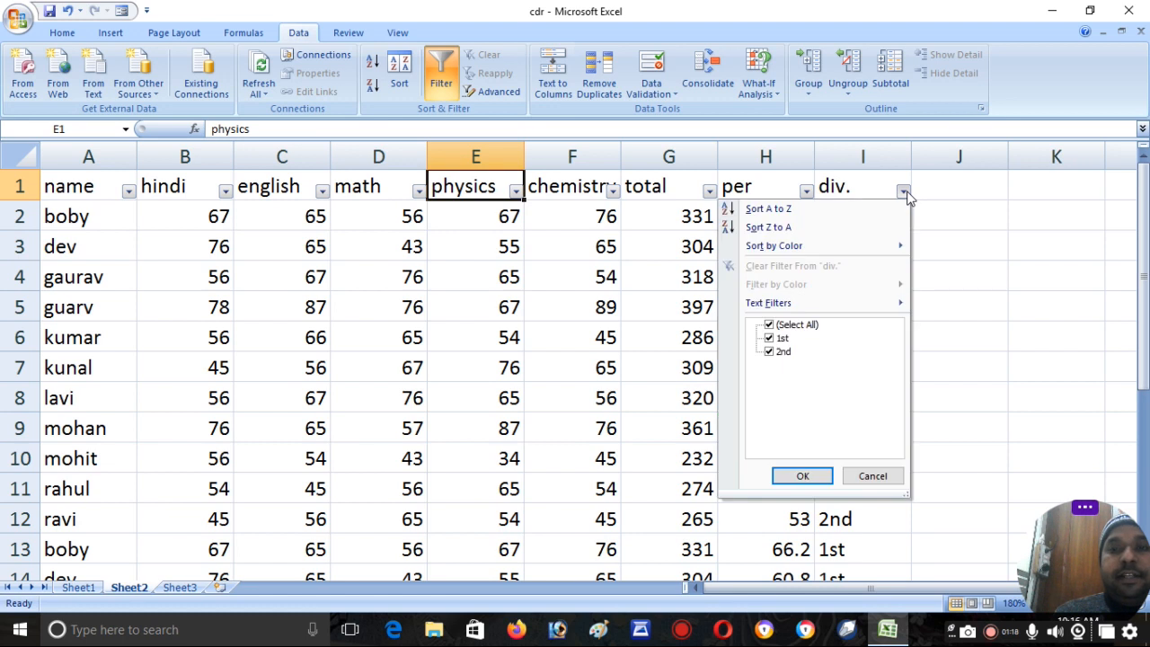
left_click(781, 325)
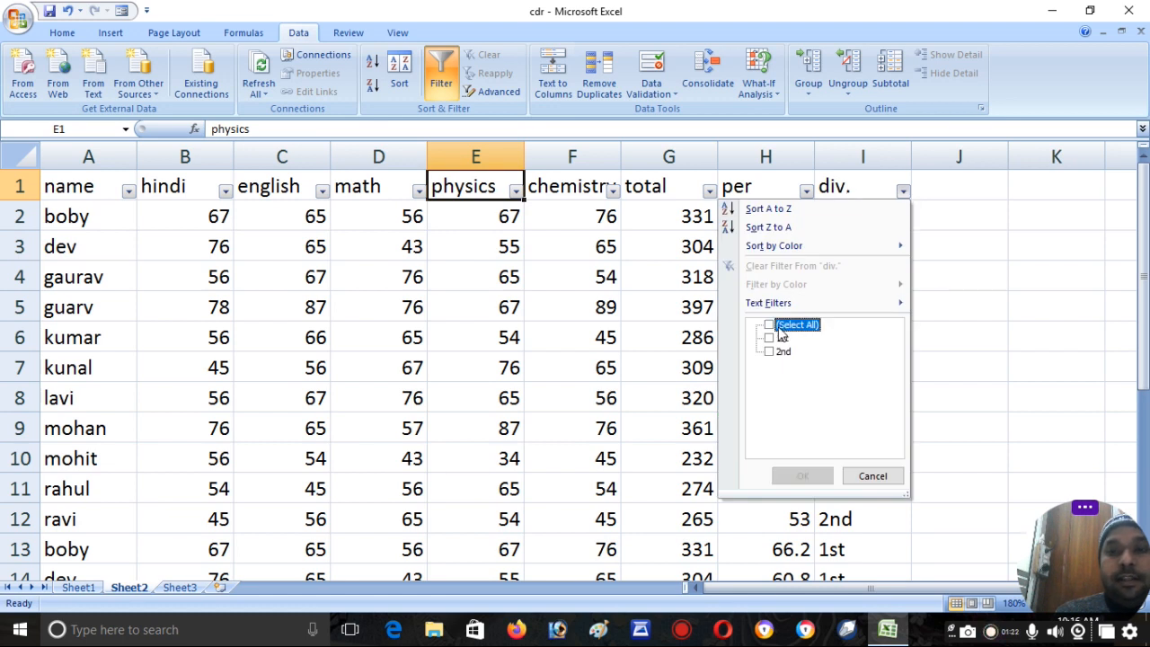
left_click(769, 338)
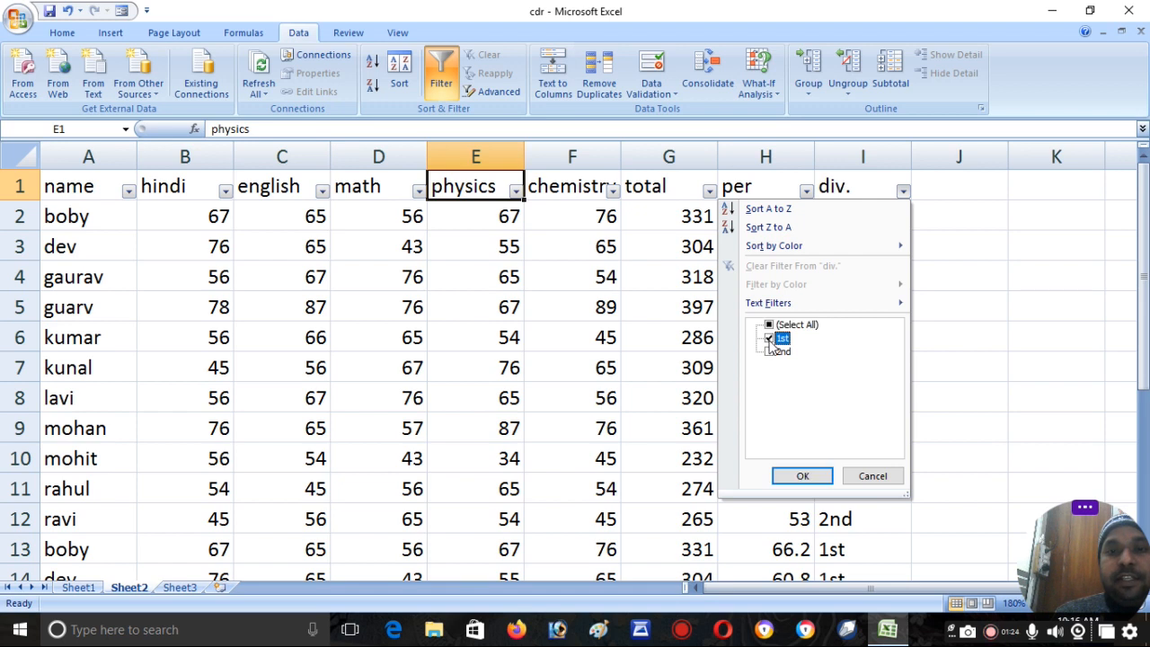
left_click(800, 477)
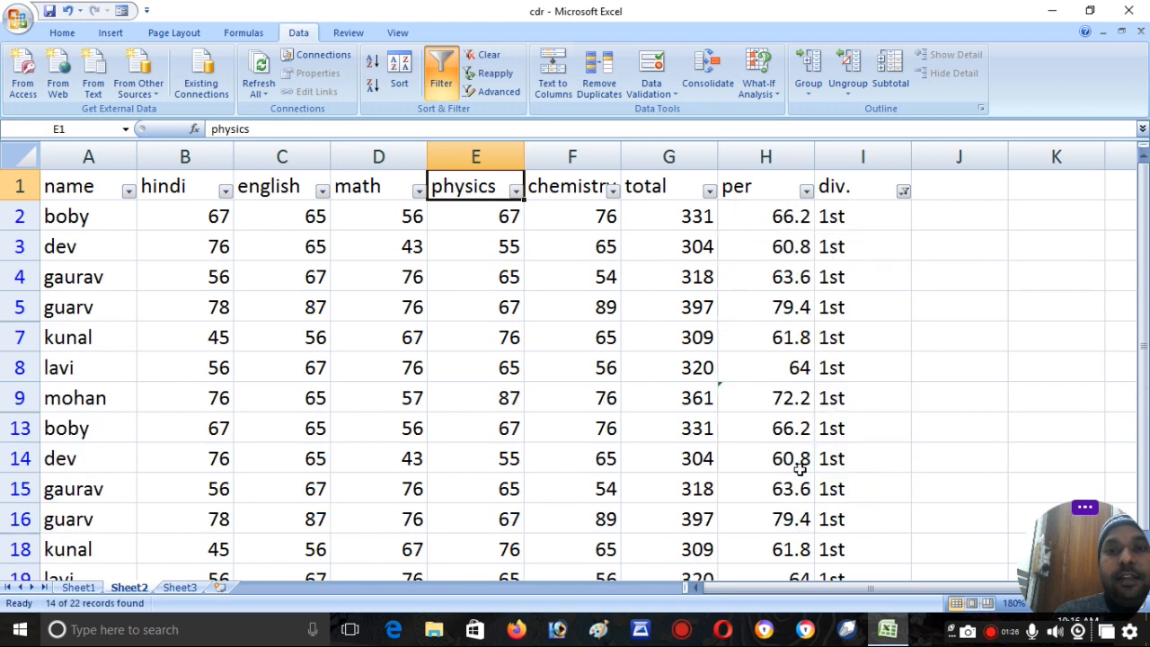
mouse_move(1146, 213)
left_mouse_down()
mouse_move(1146, 223)
mouse_move(1145, 212)
left_mouse_up()
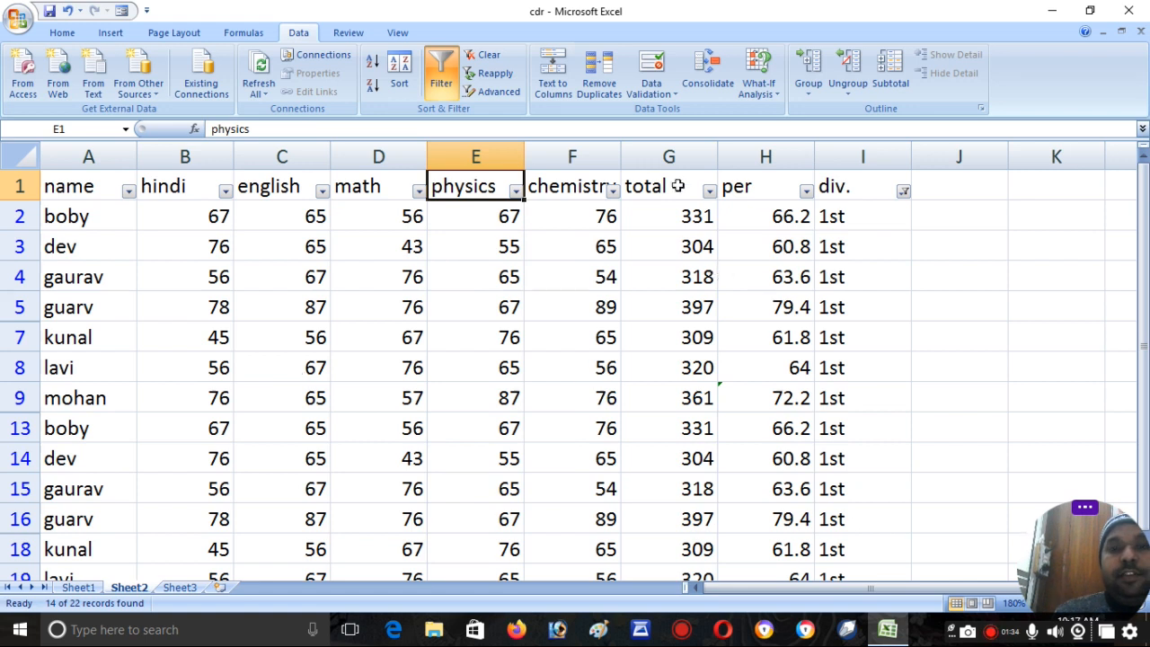
left_click(483, 56)
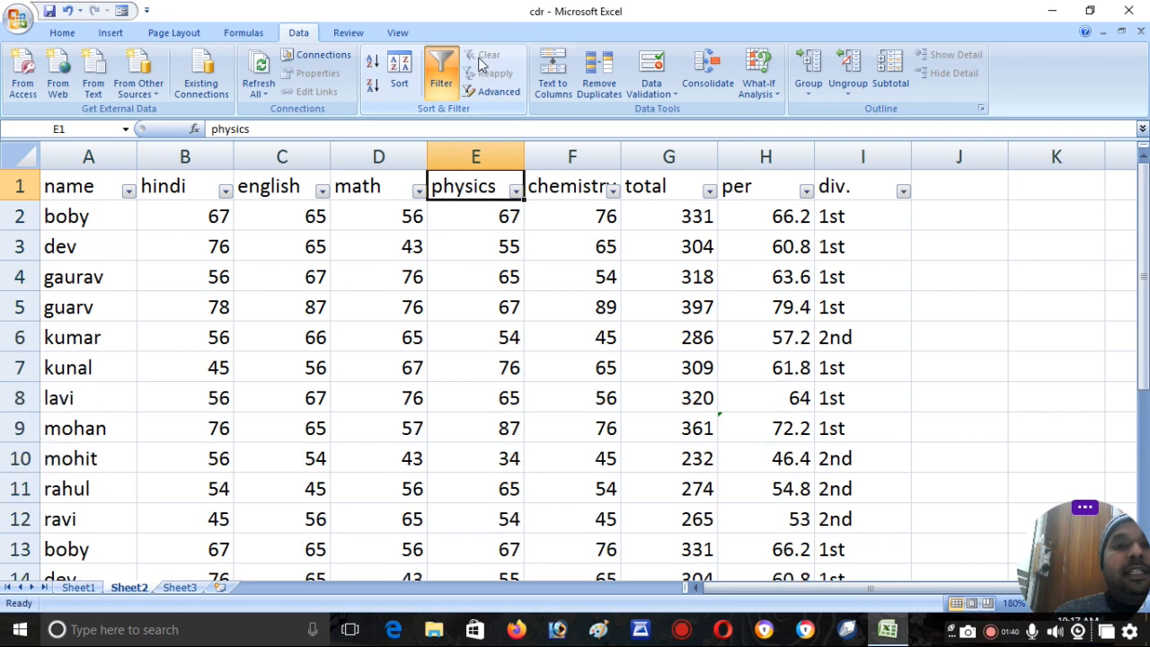
- Filter the name column to show only the first student in its list of values
left_click(128, 191)
left_click(127, 192)
left_click(127, 191)
left_click(60, 327)
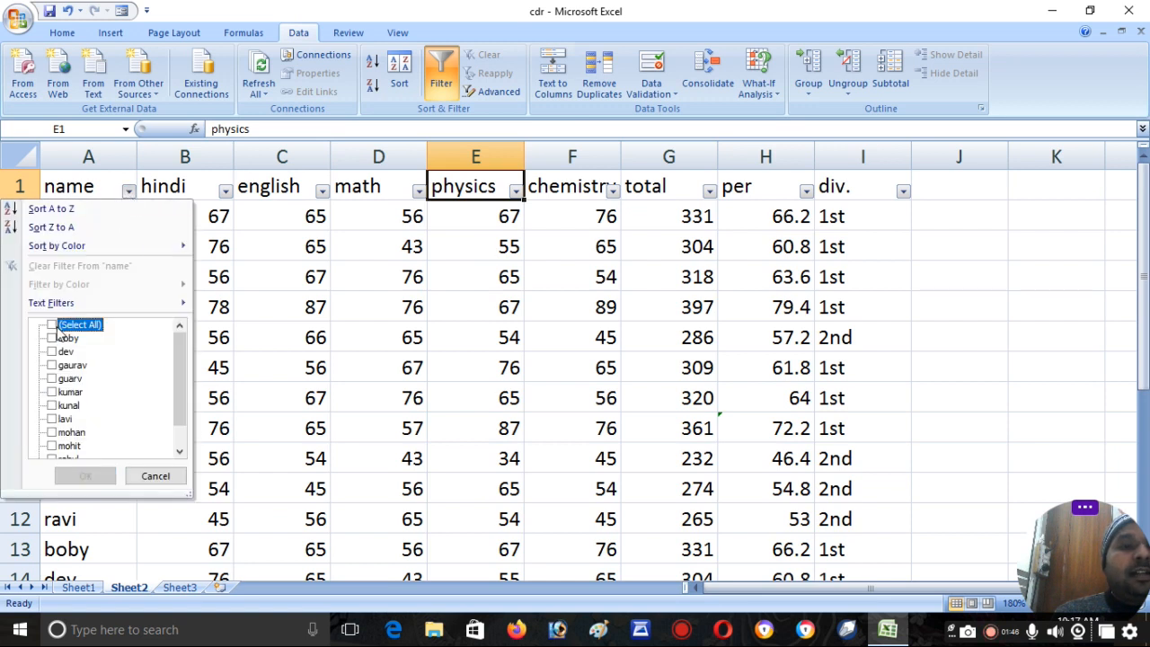
left_click(52, 339)
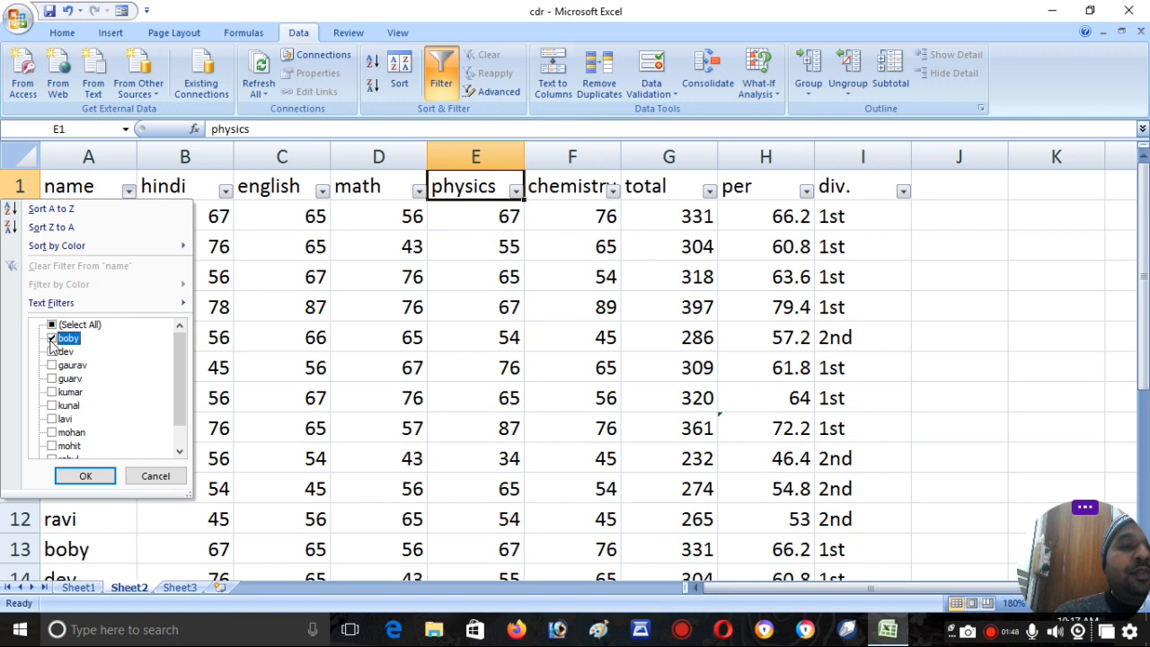
left_click(83, 476)
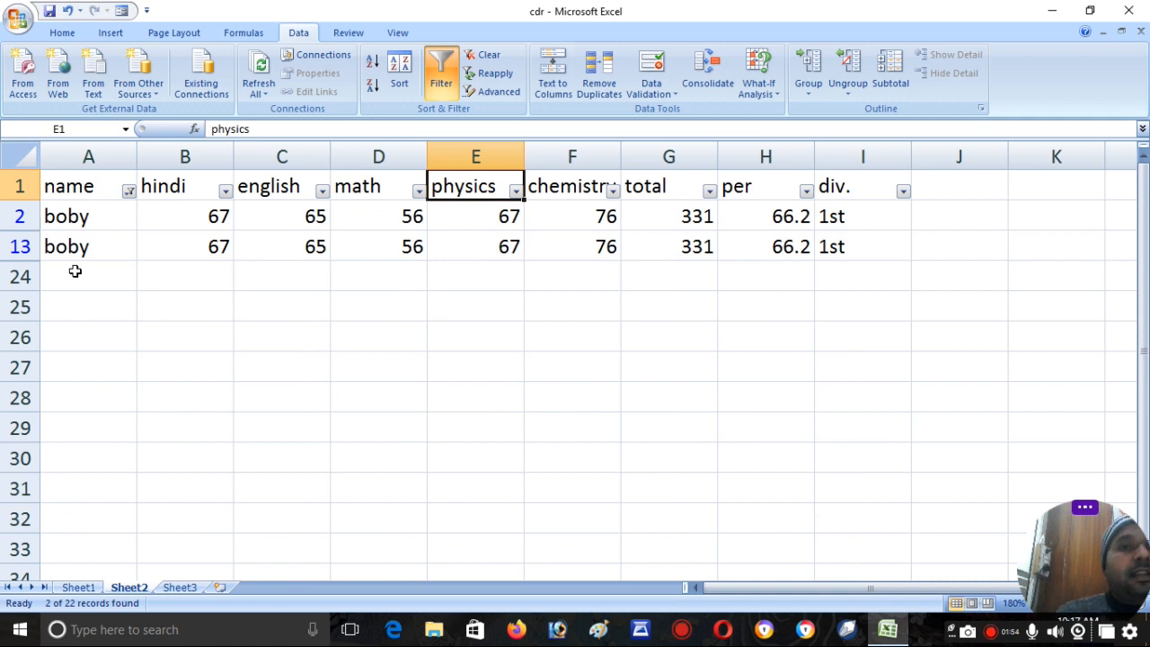
- Clear the name column's filter and turn off filtering for the table
left_click(484, 56)
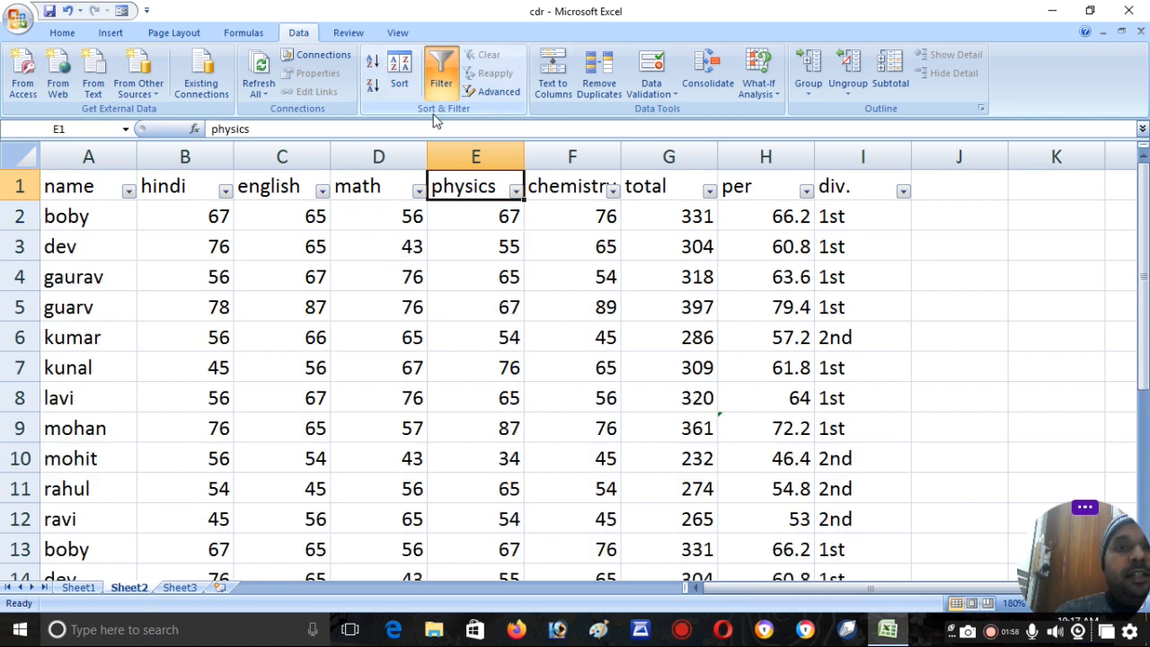
left_click(442, 79)
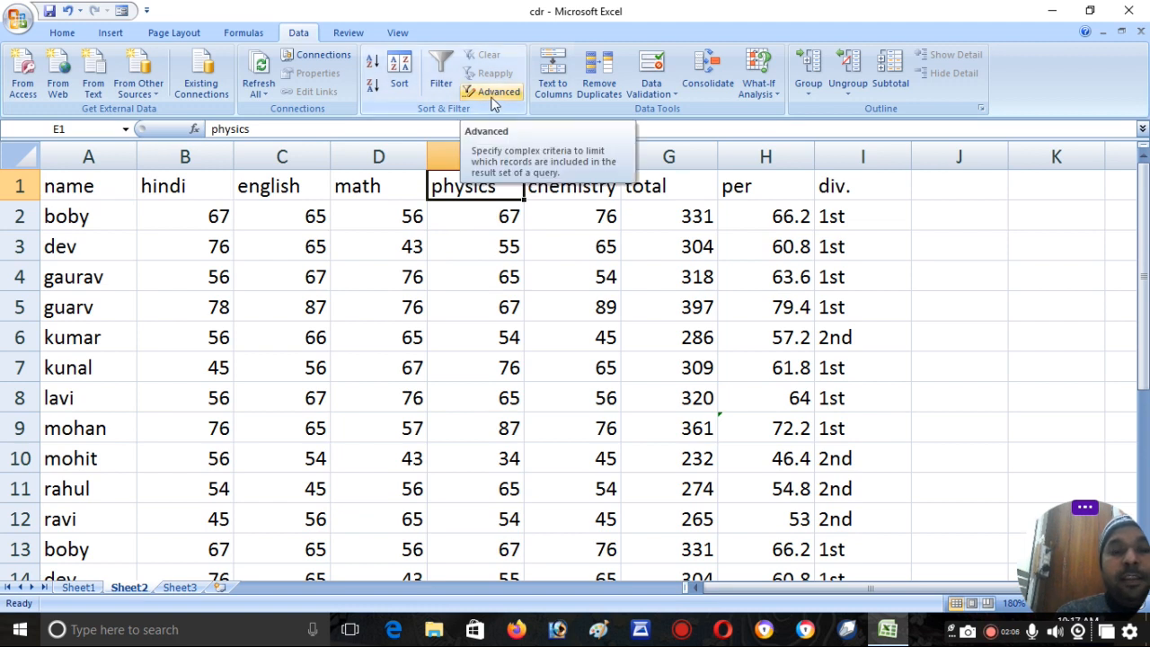
- Copy the header row A1:I1 to a new criteria area starting at cell L1
left_click(98, 186)
left_click_drag(98, 186, 826, 188)
key("ctrl+c")
left_click_drag(858, 590, 950, 590)
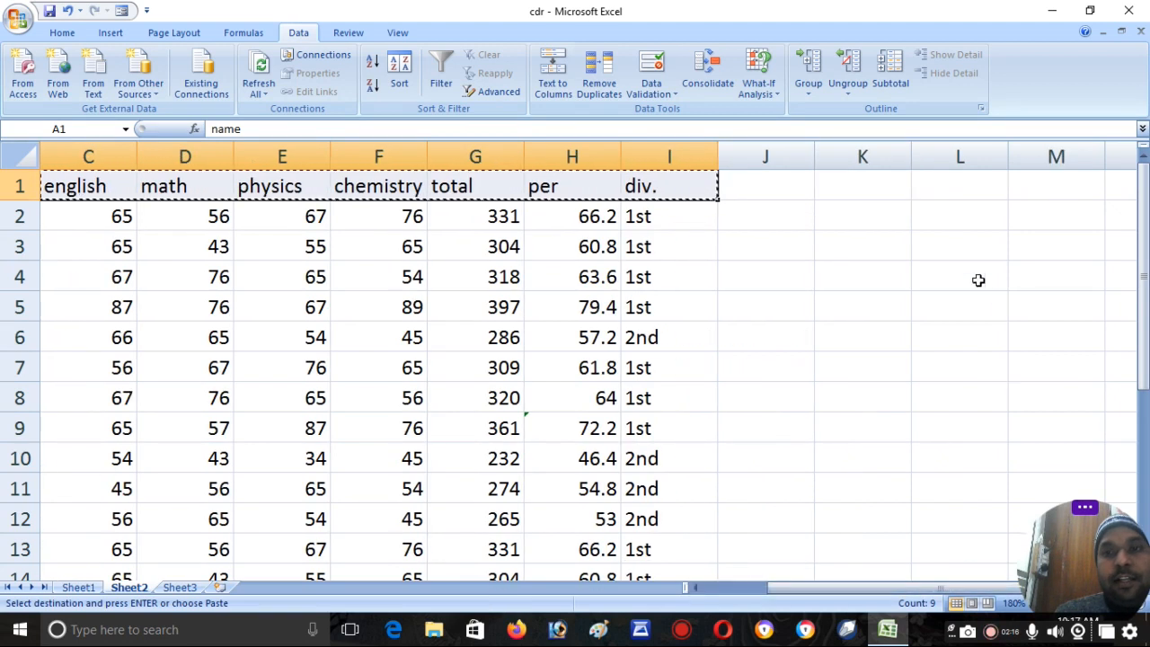
left_click(919, 191)
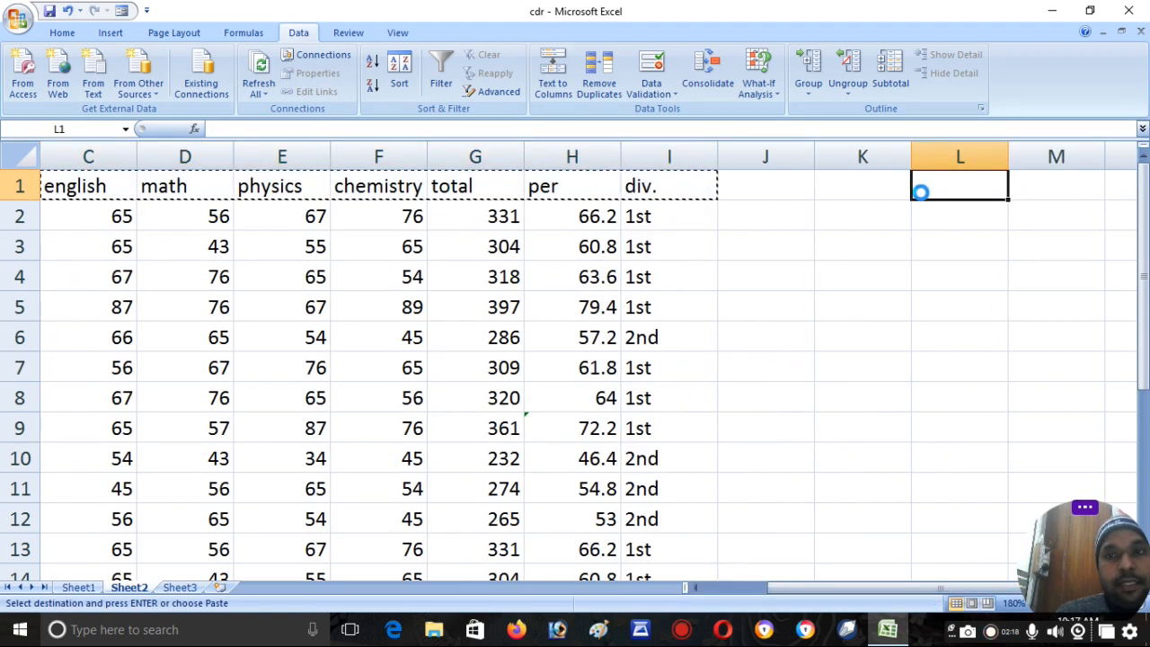
key("ctrl+v")
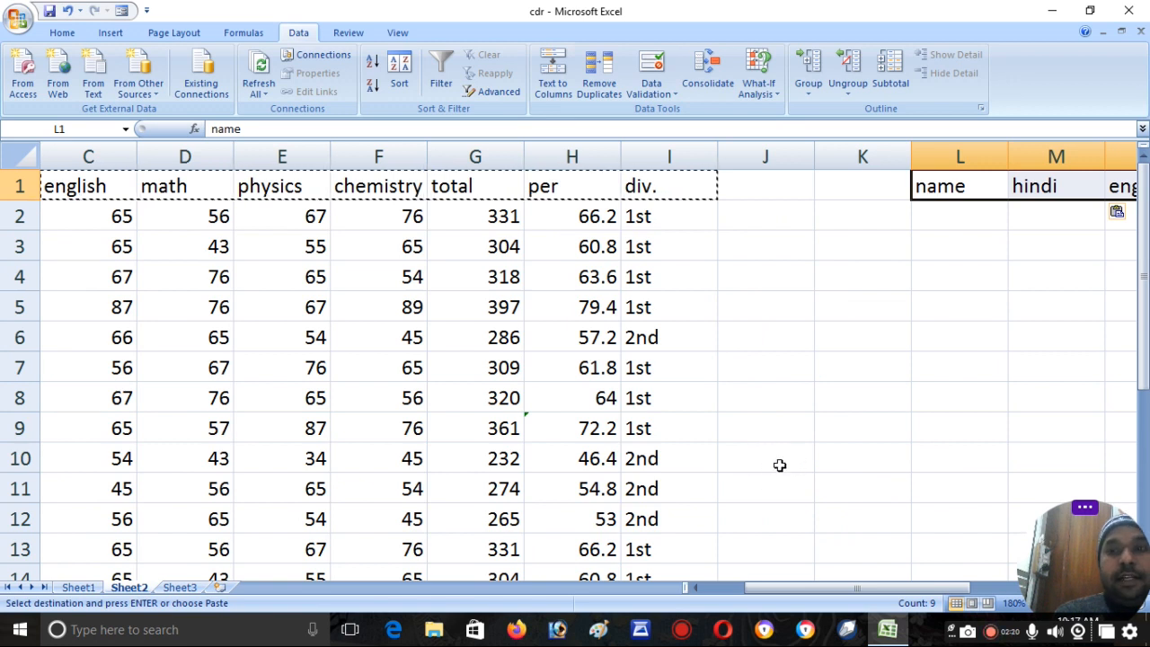
- Enter four students' first names in cells L2:L5 under the name header of the criteria area
left_click(946, 216)
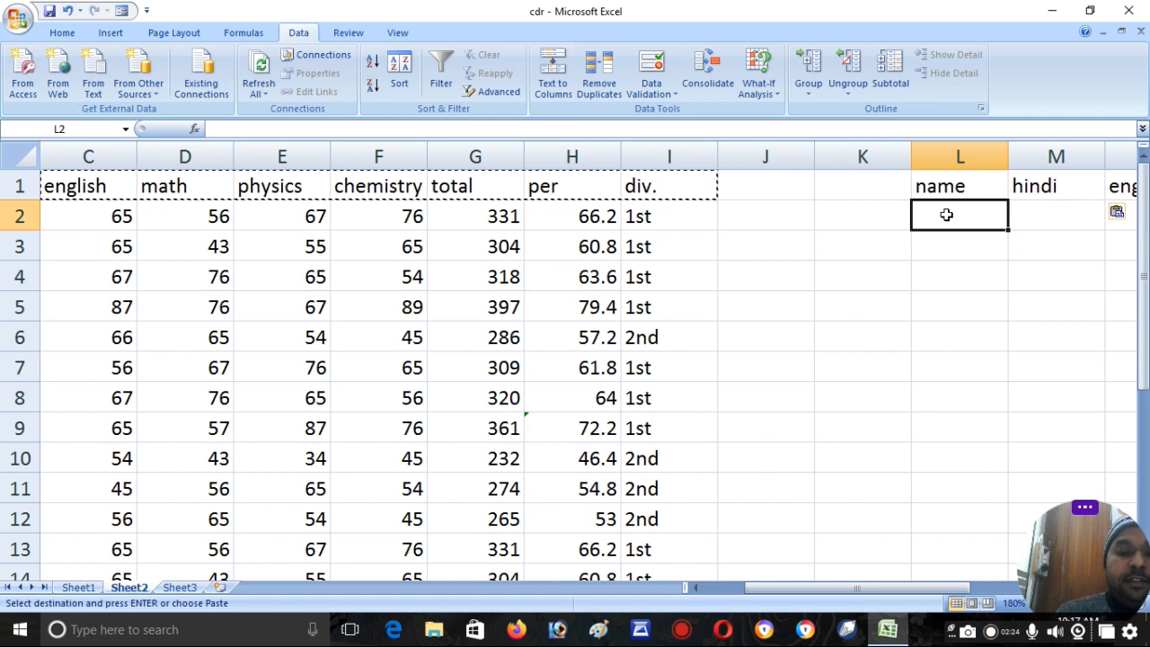
type("boby")
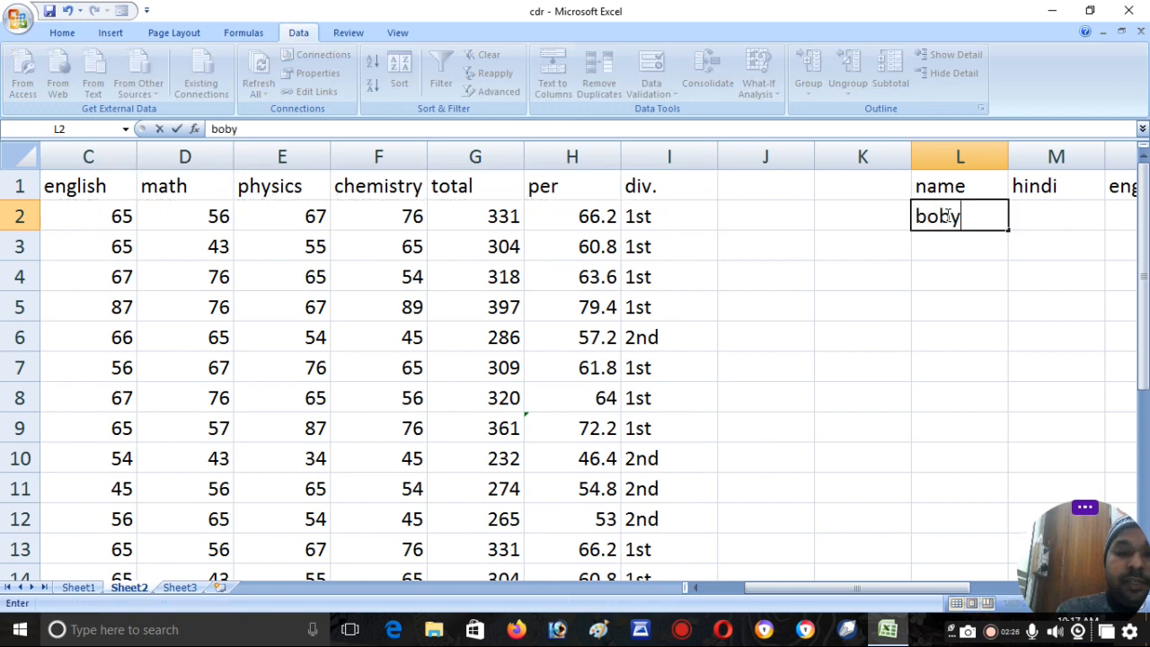
key("Return")
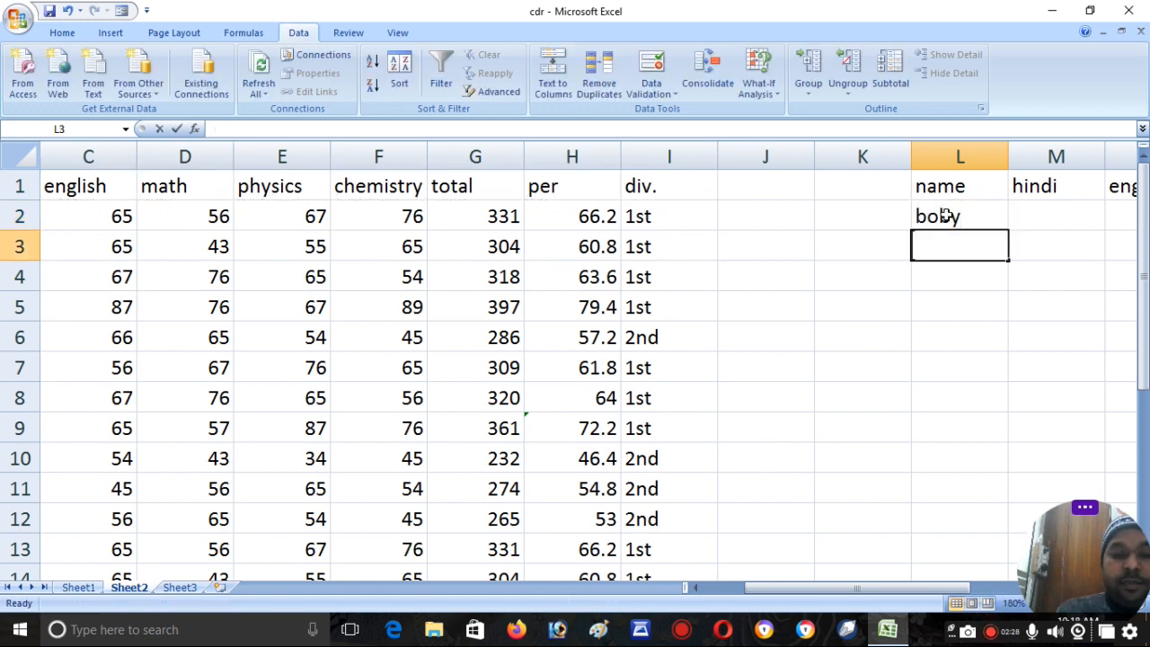
type("ravi")
key("Return")
type("m")
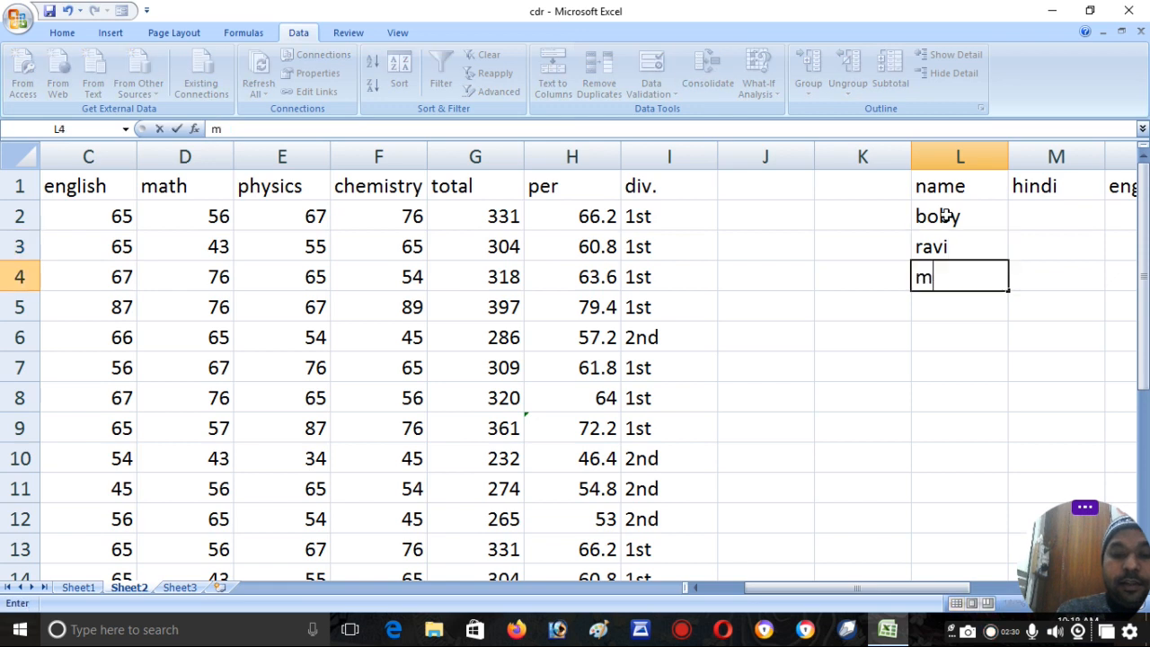
type("ohit")
key("Return")
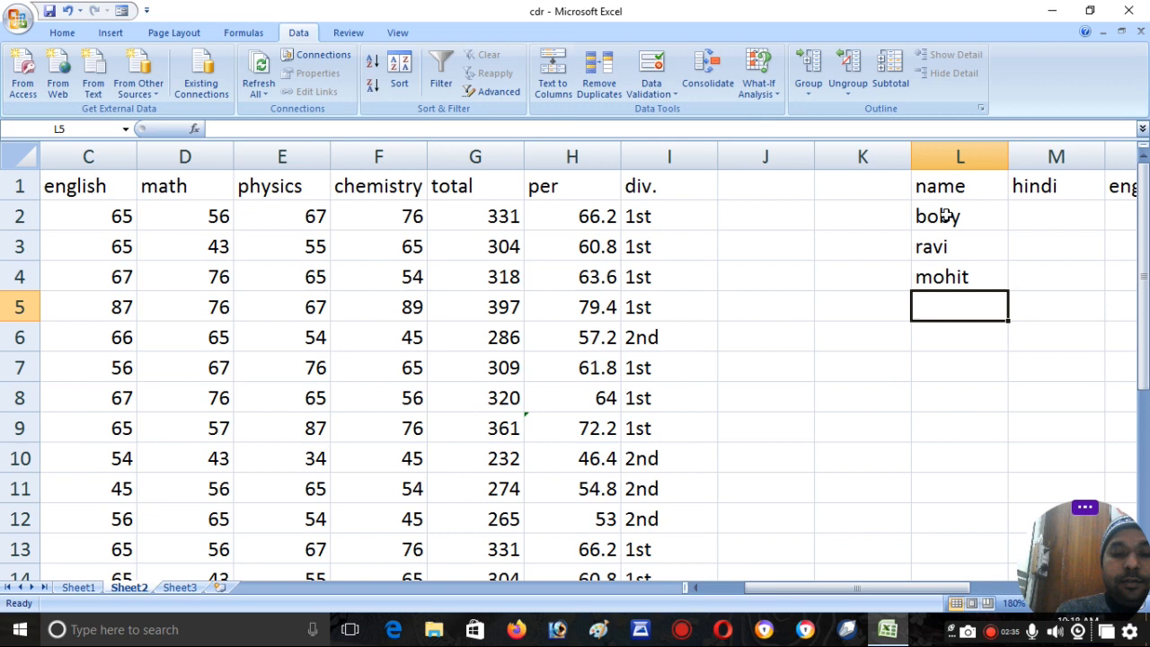
type("gaurav")
key("Return")
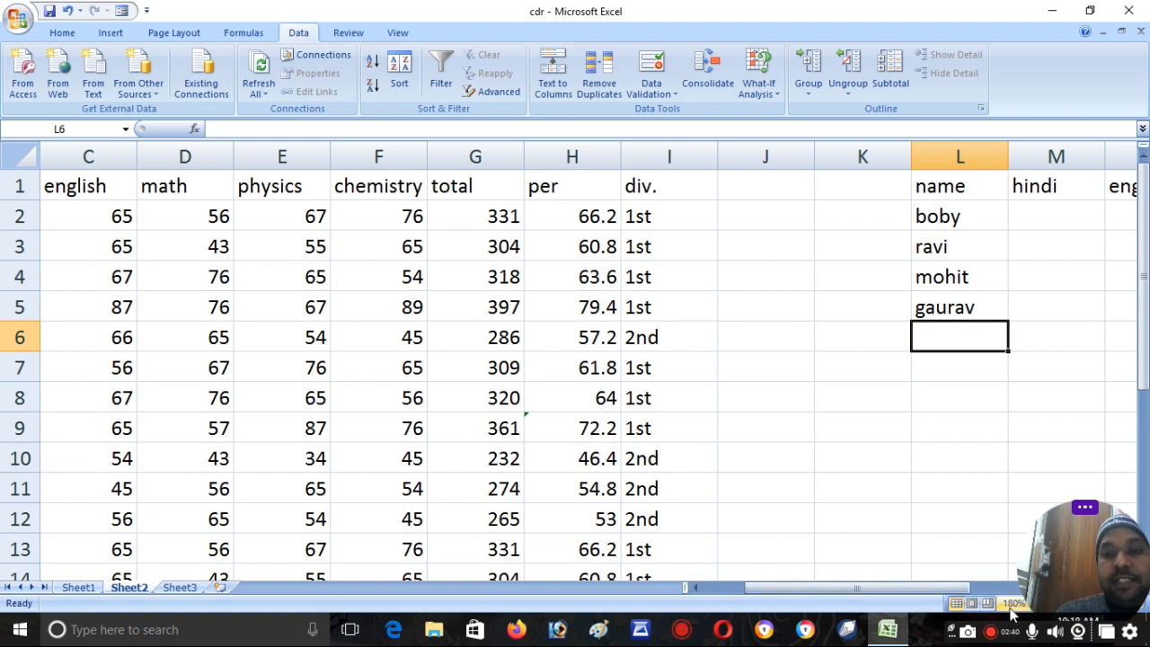
- Start an Advanced Filter on the marks table with A1:I23 on Sheet2 as the list range
left_click_drag(1082, 521, 1097, 498)
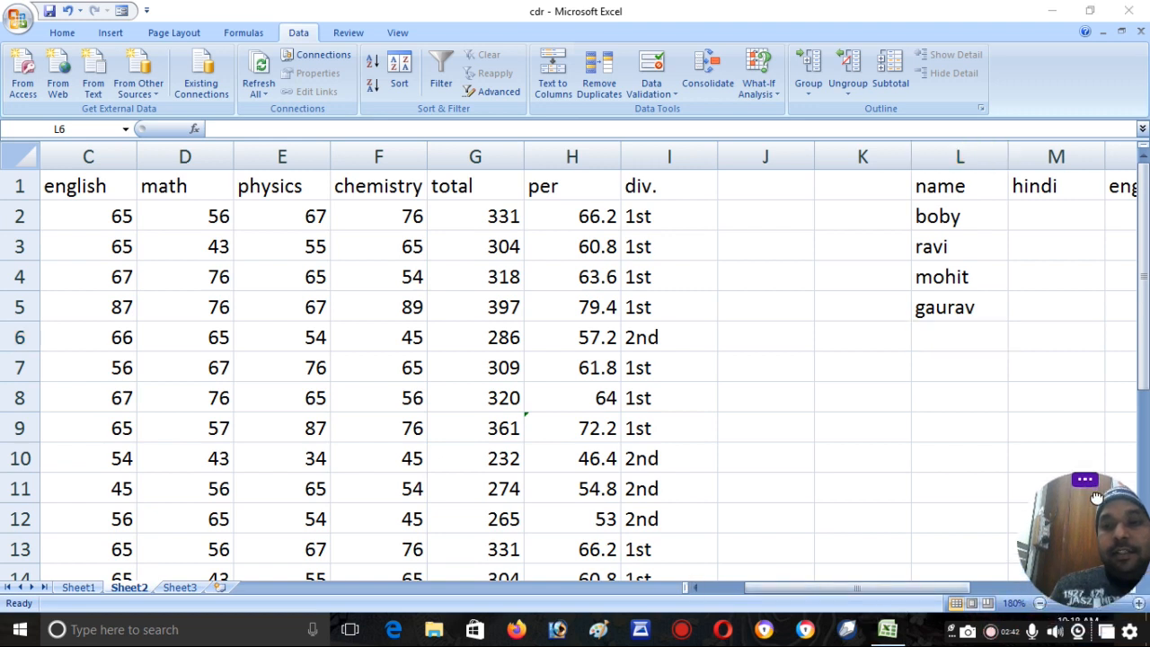
left_click(1040, 612)
left_click(1040, 602)
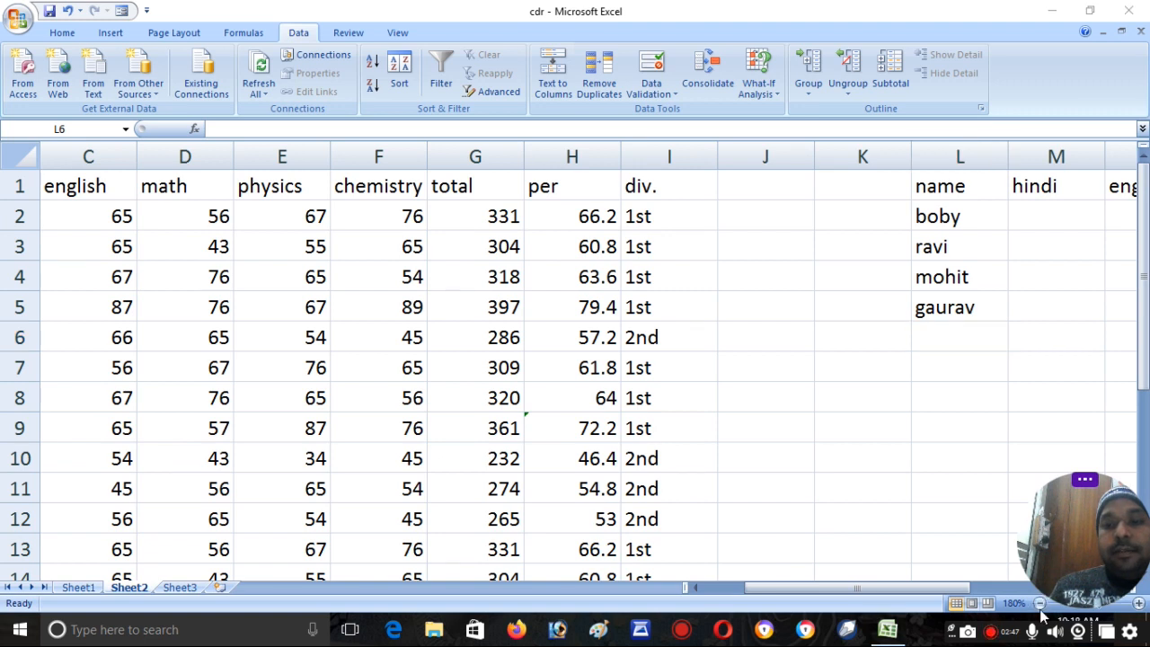
left_click(1039, 604)
left_click(1039, 604)
left_click(1039, 603)
left_click(1039, 604)
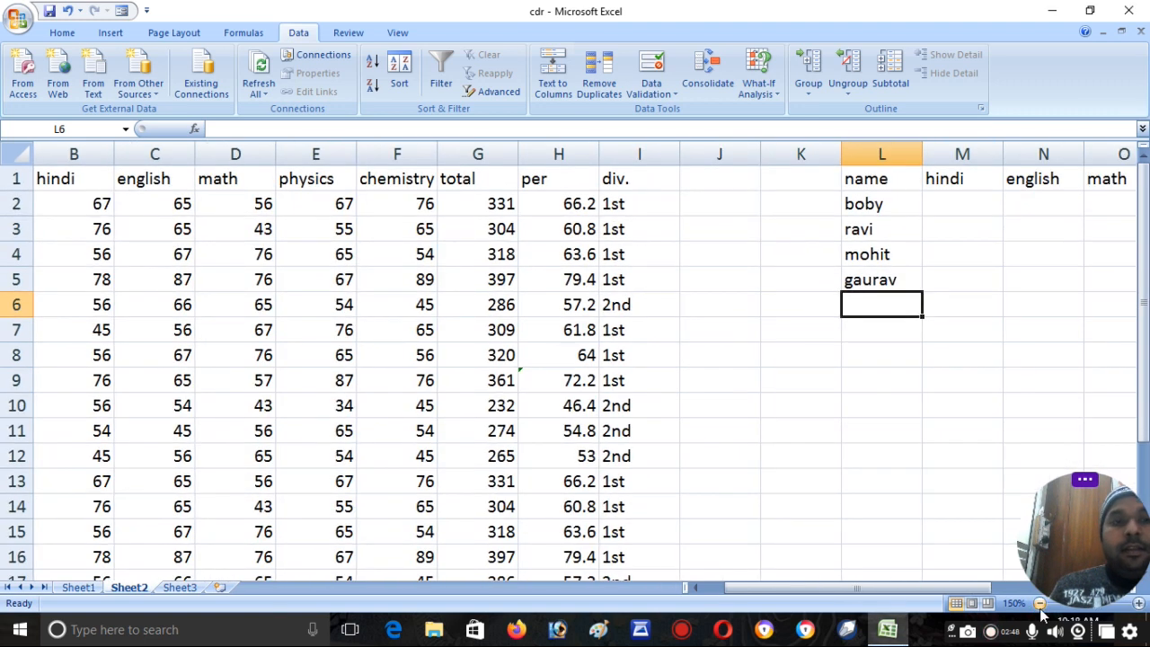
left_click_drag(862, 591, 841, 591)
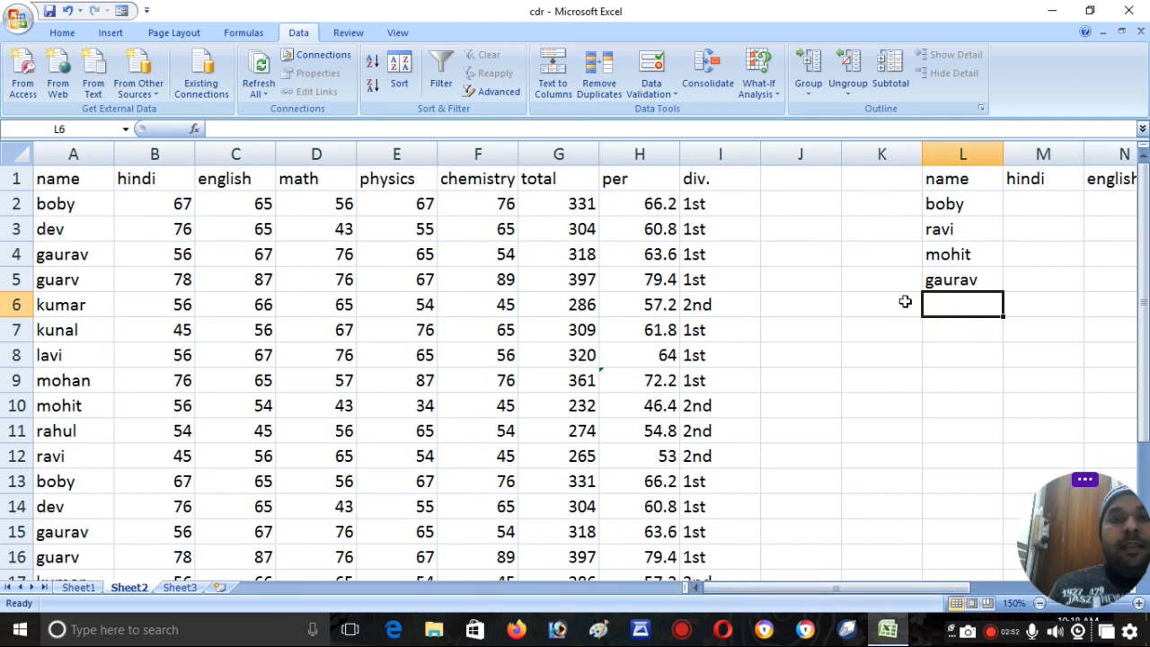
left_click(499, 92)
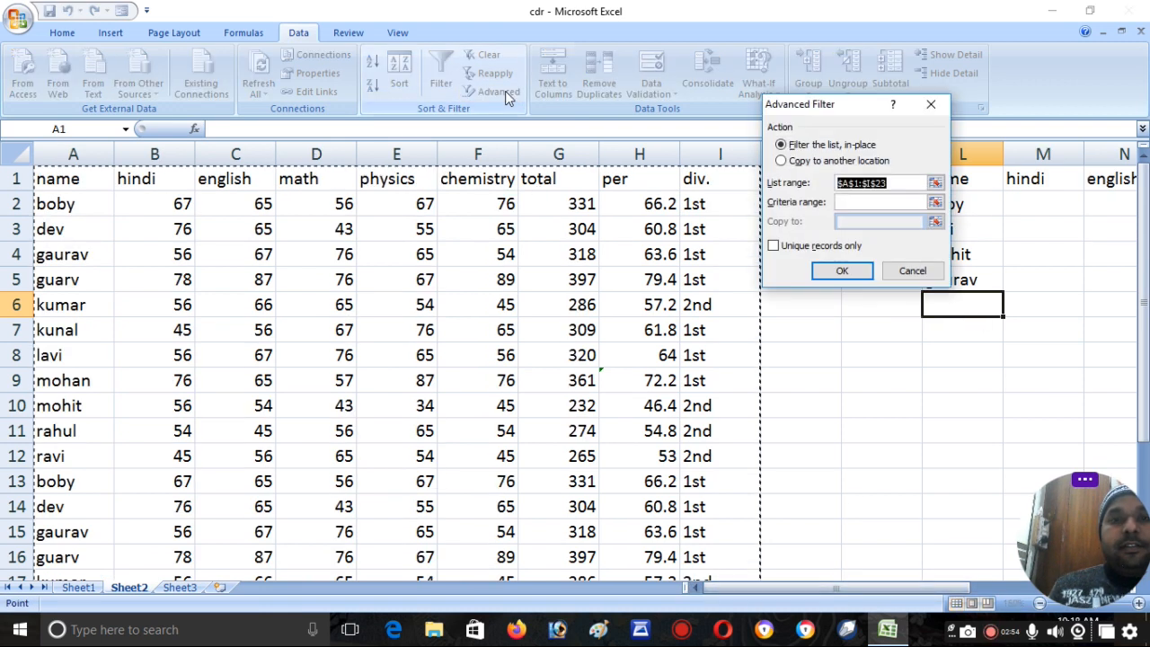
left_click_drag(774, 112, 689, 21)
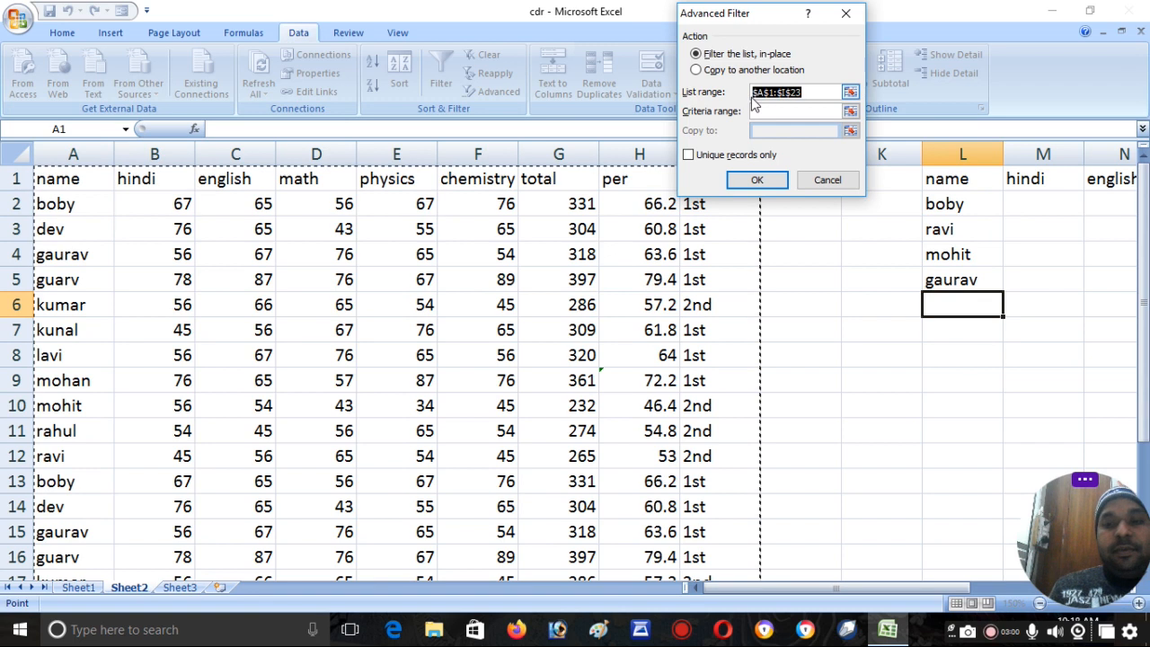
left_click_drag(77, 170, 699, 549)
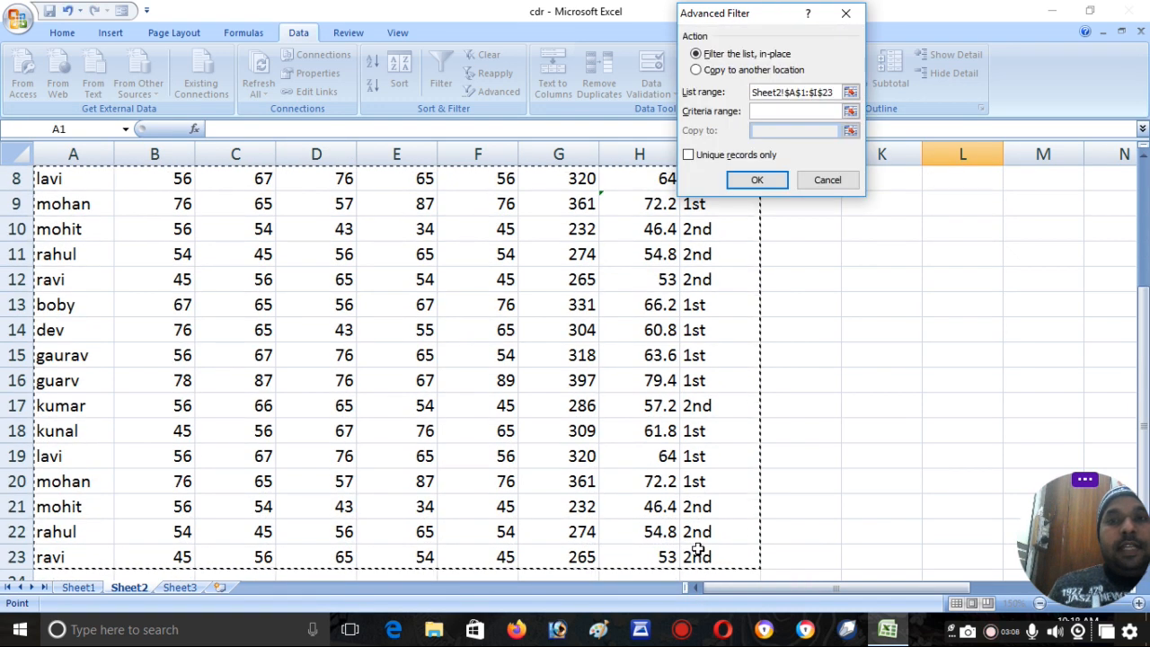
- Set the criteria range to L1:L5 and copy the matching records to another location starting at cell M10
left_click(762, 111)
left_click_drag(1145, 319, 1145, 189)
left_click_drag(961, 180, 957, 281)
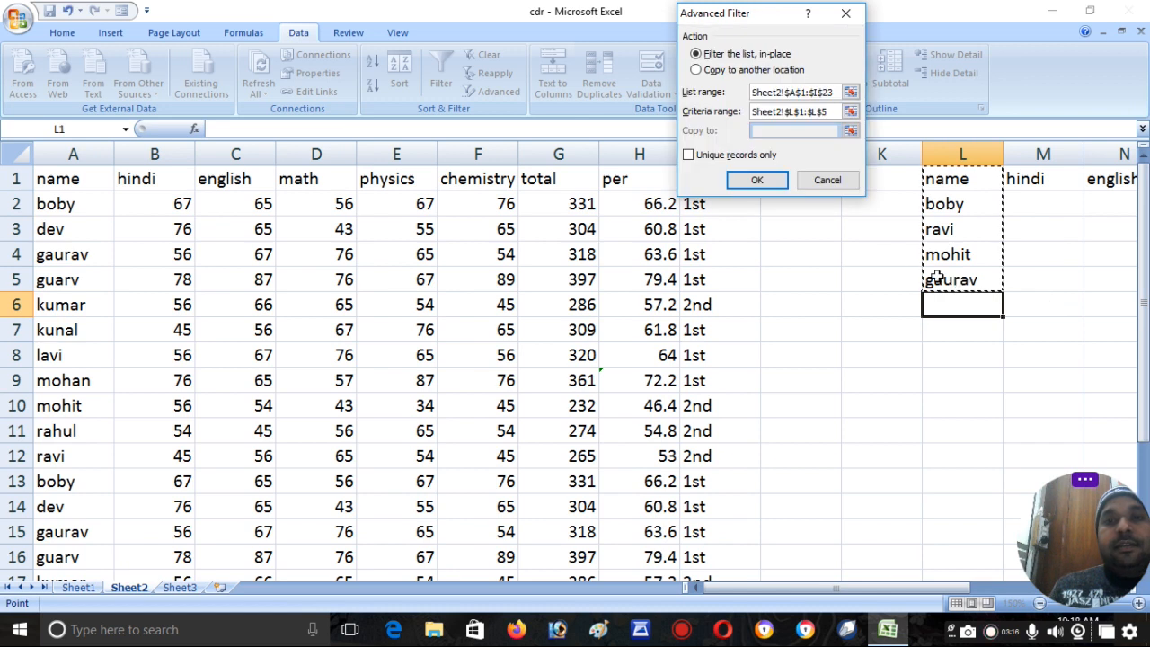
left_click(718, 74)
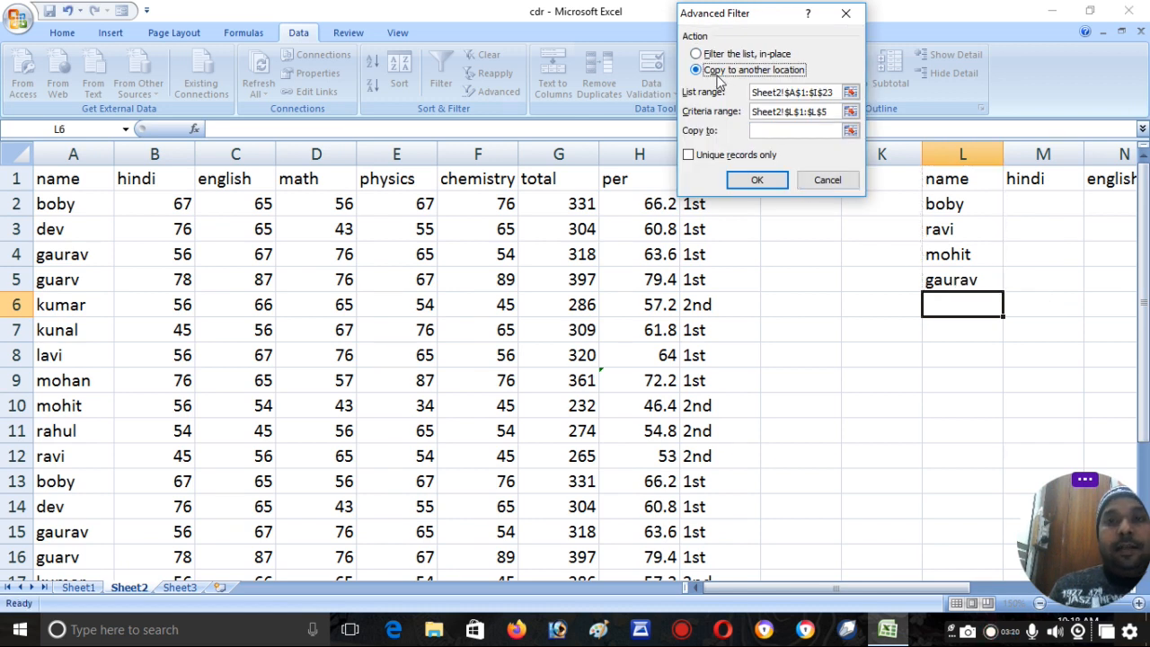
left_click(772, 130)
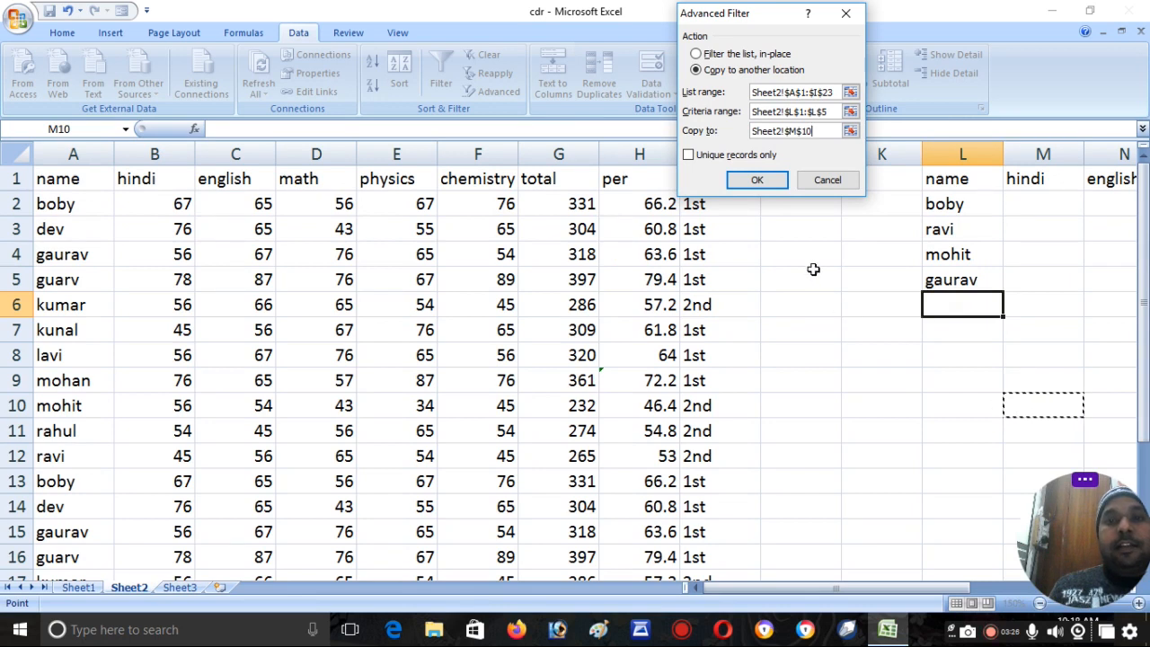
left_click(757, 180)
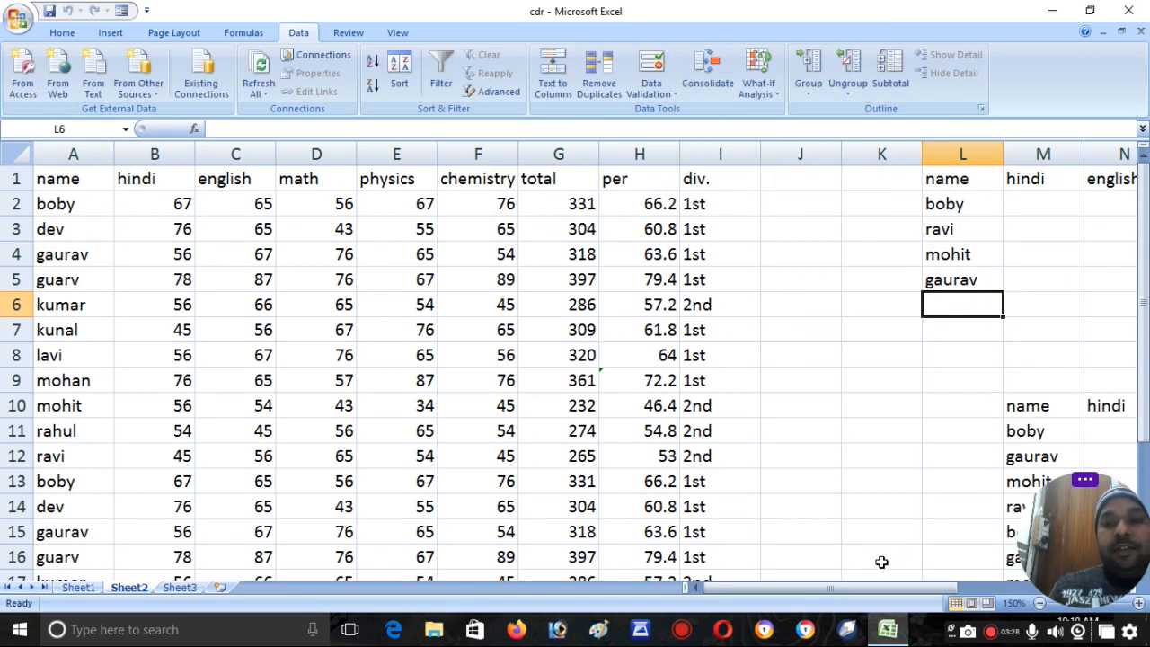
left_click_drag(868, 589, 967, 588)
left_click_drag(1145, 307, 1147, 261)
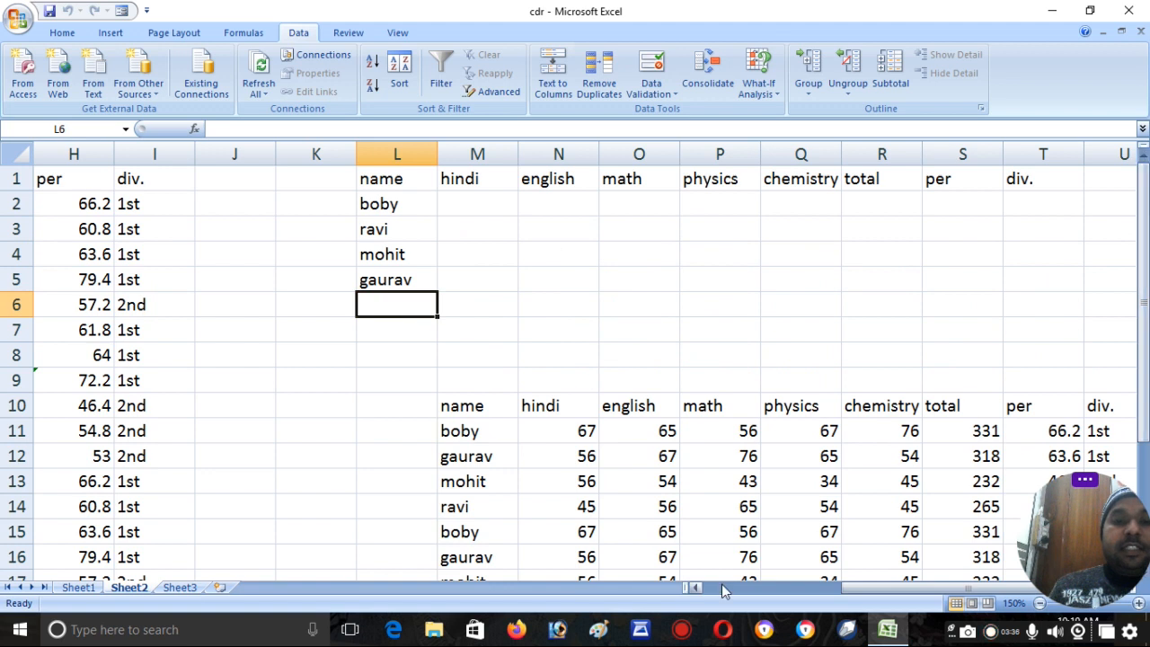
- Add three more students' first names to the criteria list in cells L6:L8
left_click_drag(853, 590, 712, 599)
type("ku")
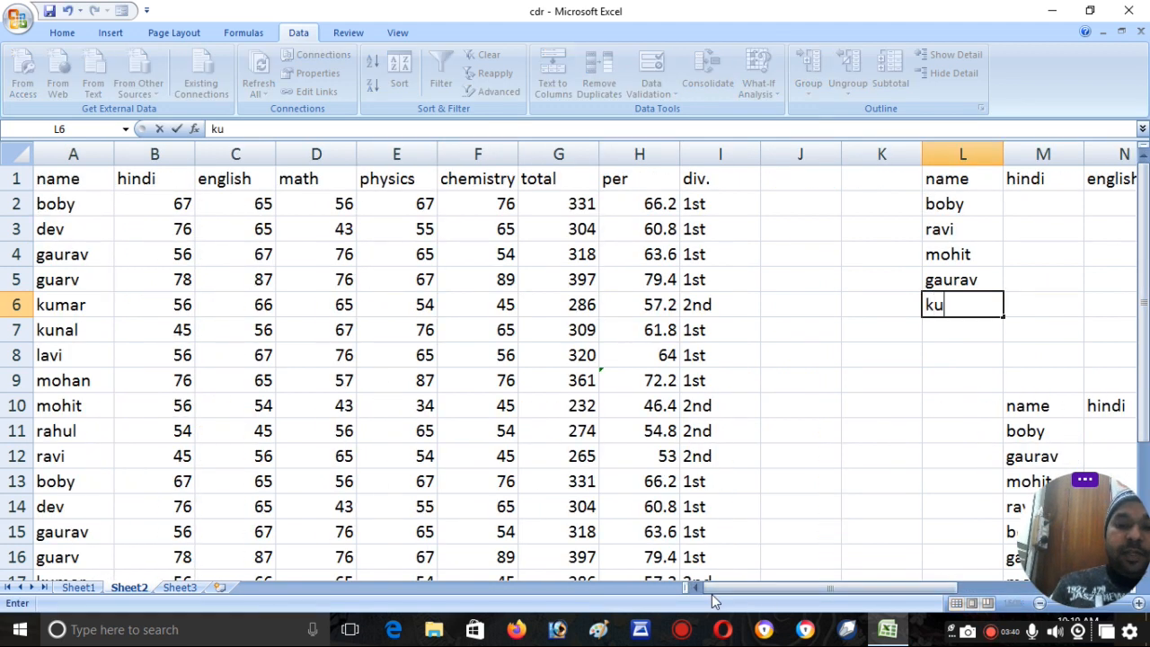
type("mar")
key("Return")
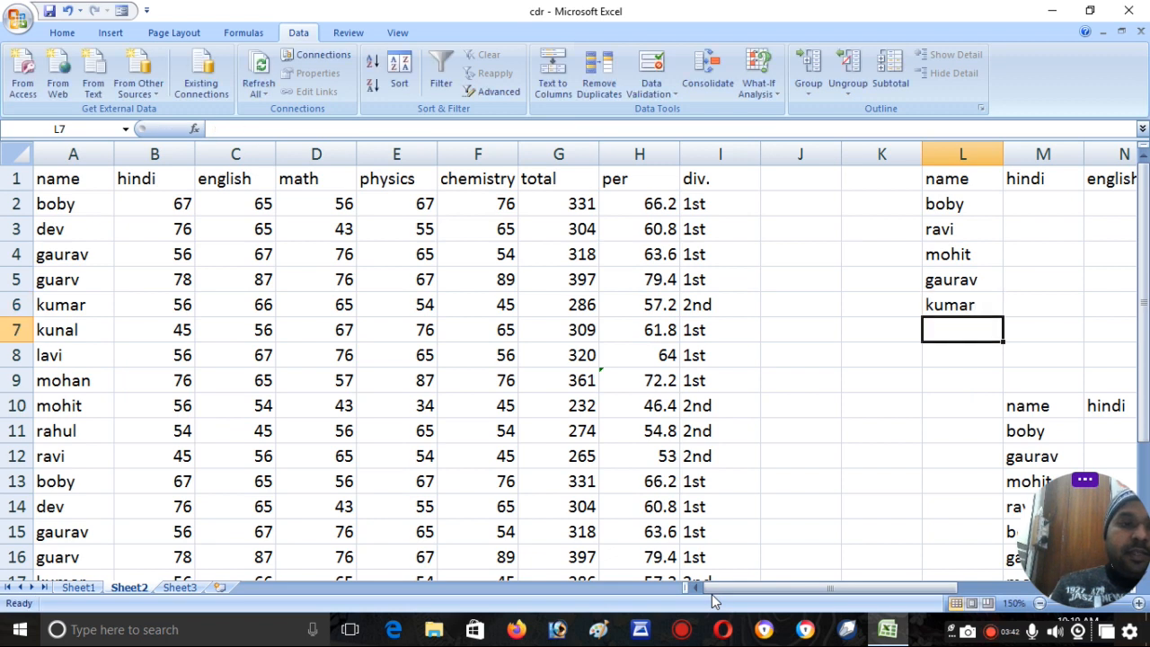
type("rahul")
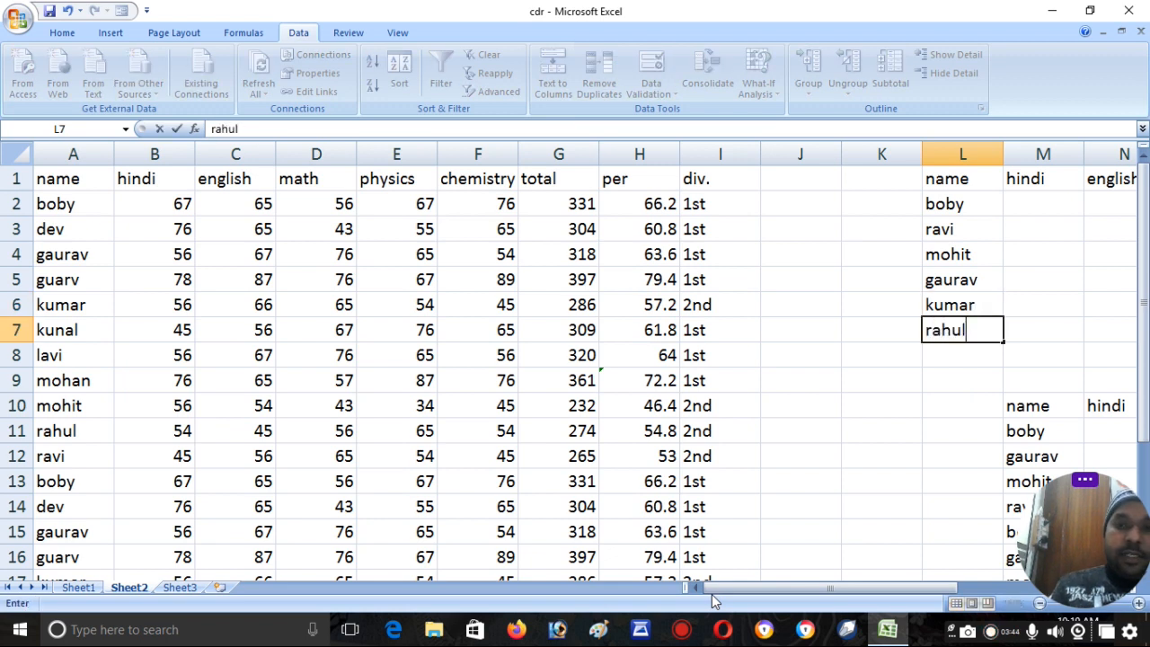
key("Return")
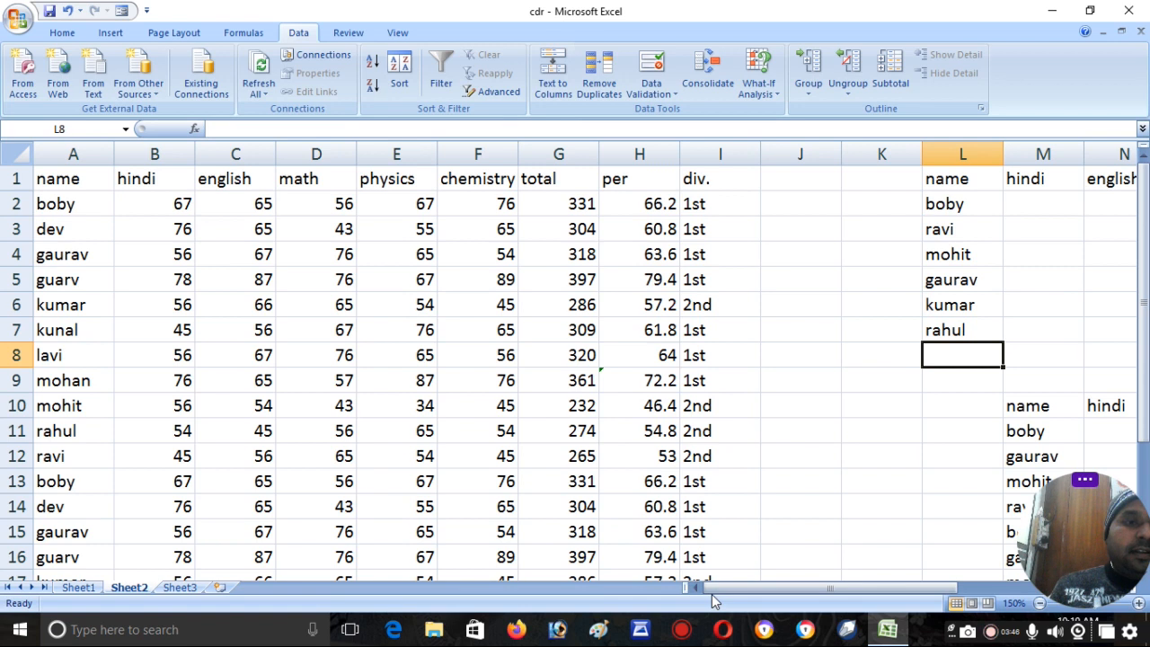
type("kunal")
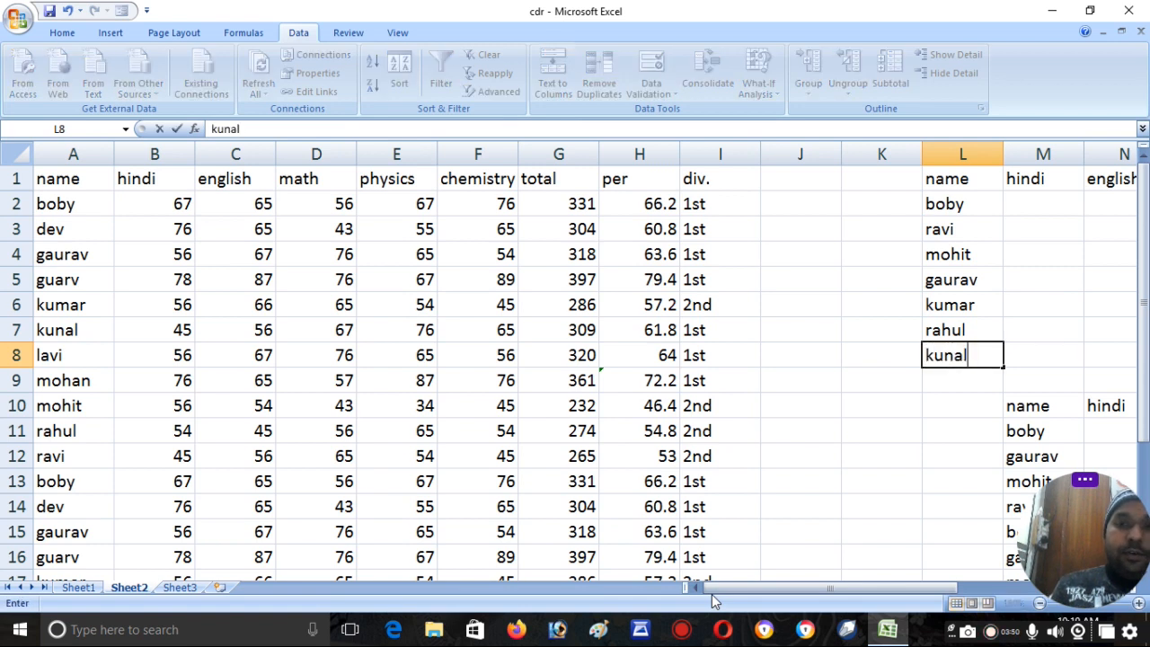
key("Return")
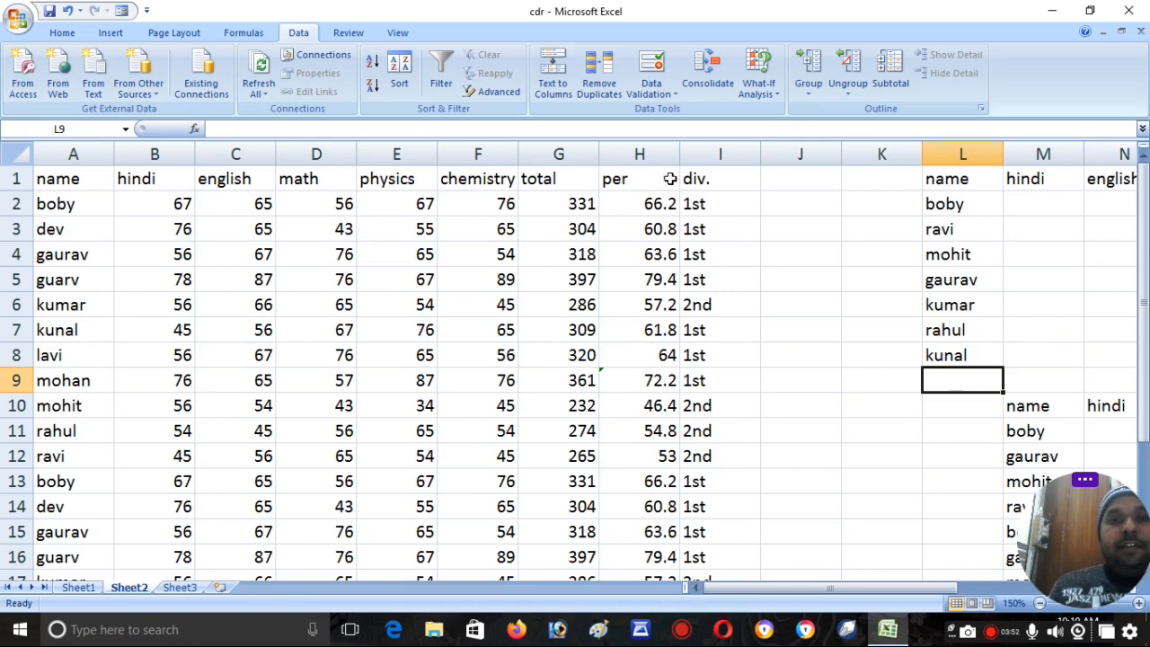
- Start another Advanced Filter with list range A1:I23 and change the criteria range to L1:L8
left_click(494, 92)
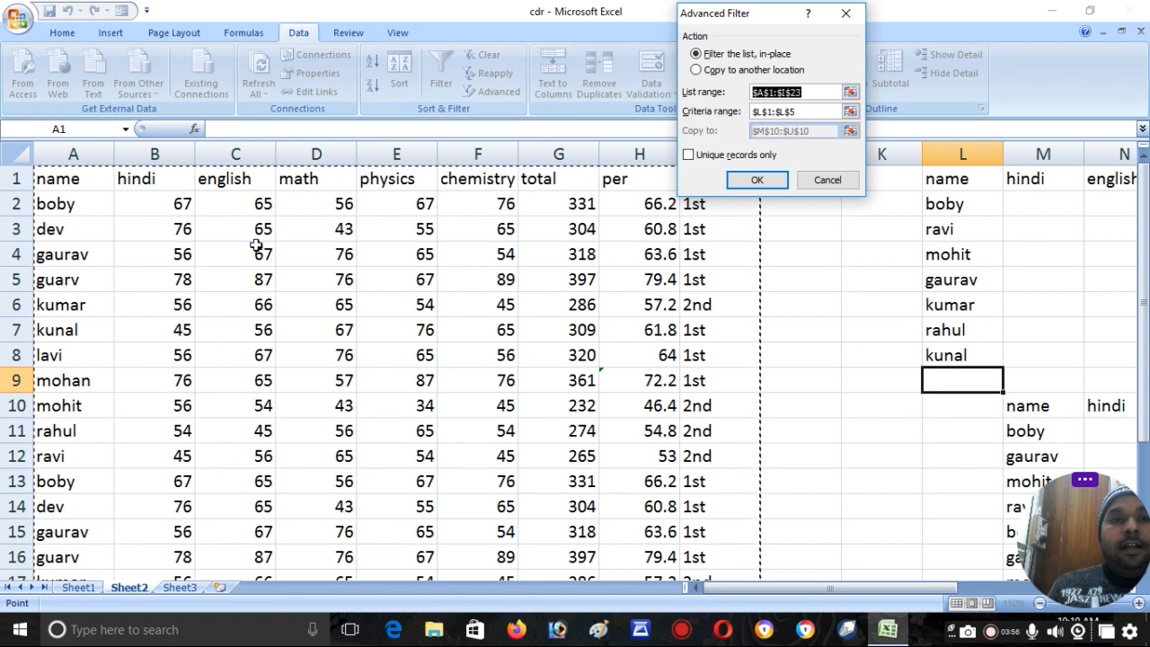
left_click_drag(77, 183, 719, 512)
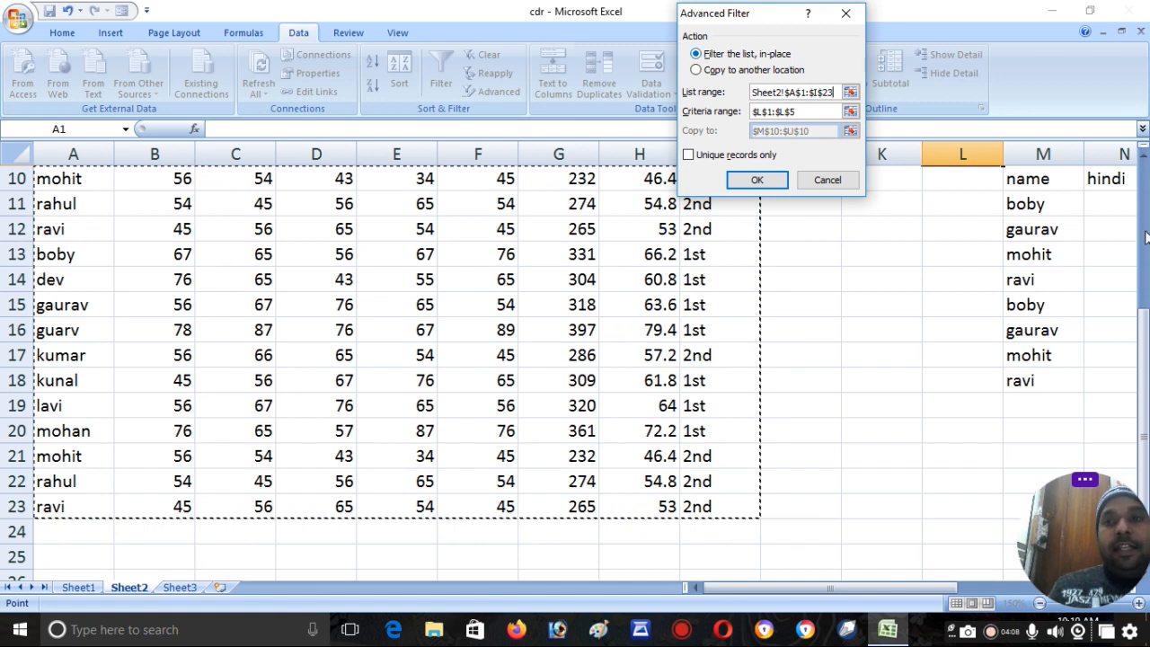
left_click_drag(1144, 334, 1144, 165)
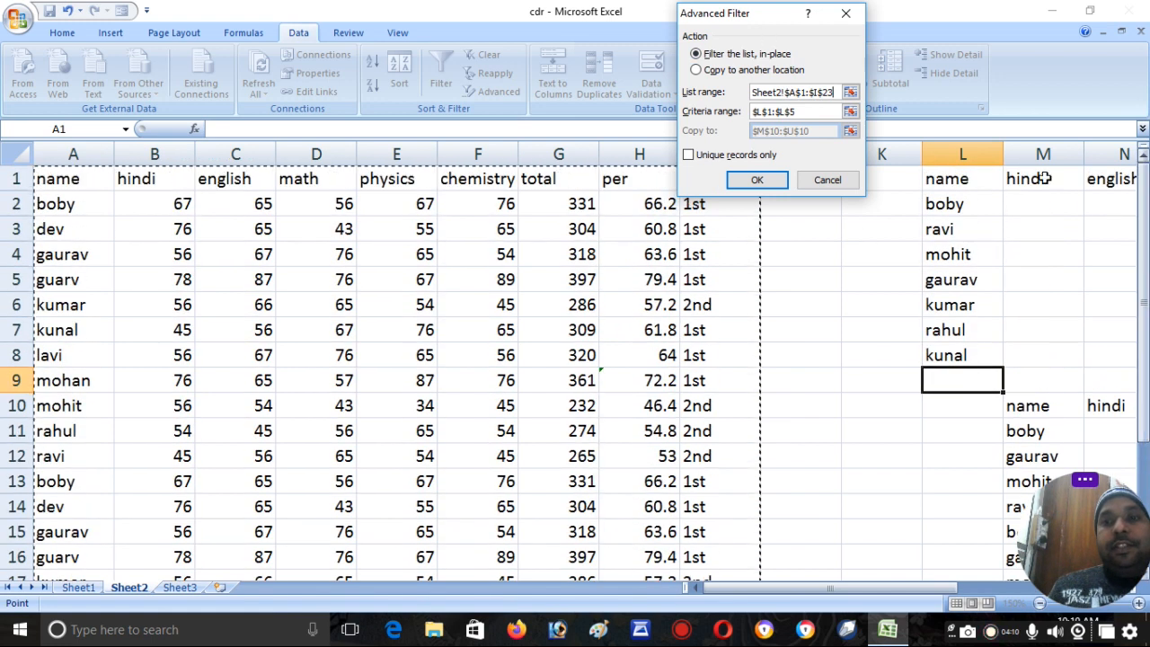
left_click(744, 115)
key("BackSpace")
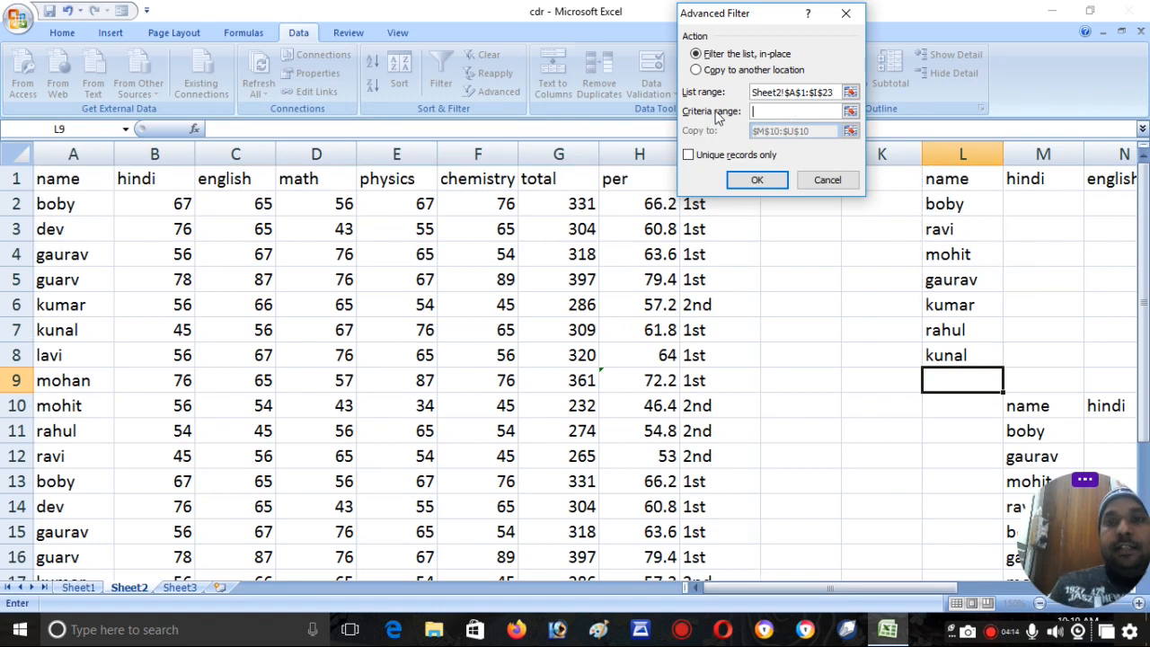
left_click_drag(956, 185, 948, 350)
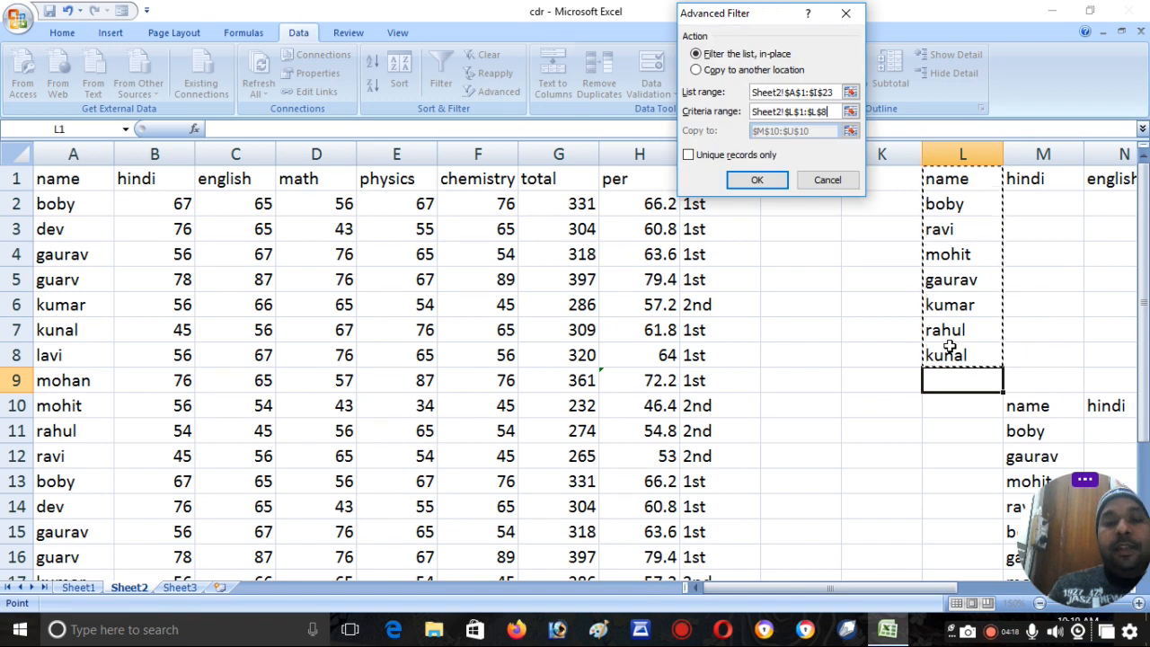
- Copy the filtered records to another location starting at cell L21 and look through the extracted table
left_click(716, 72)
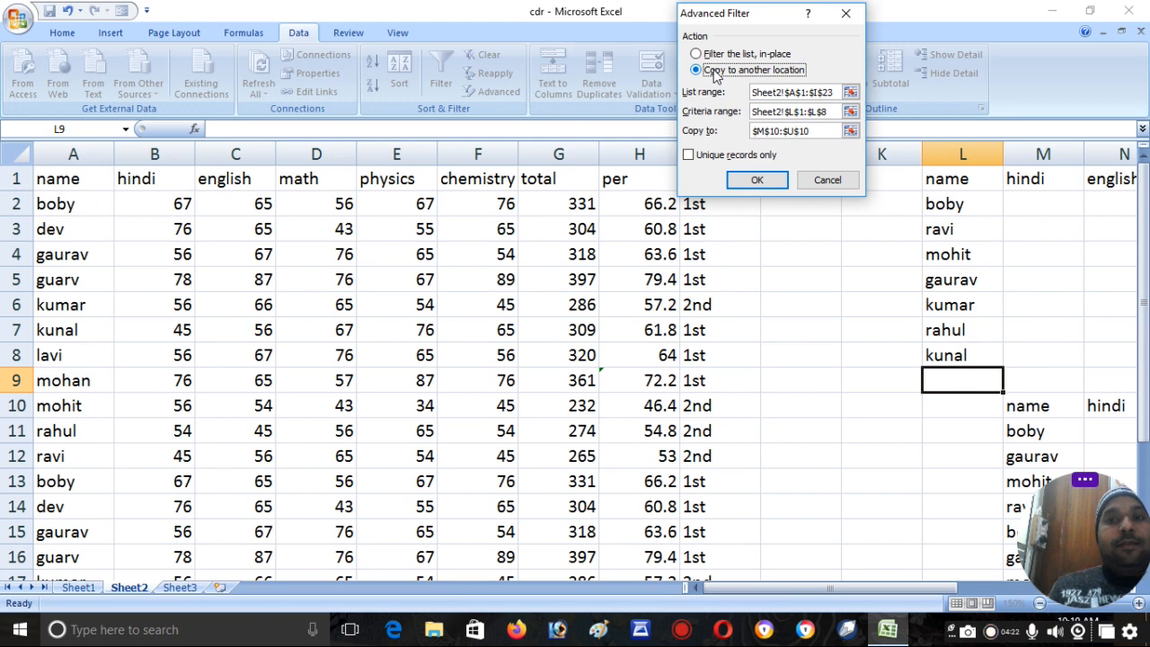
left_click_drag(812, 132, 735, 133)
key("BackSpace")
left_click_drag(1143, 269, 1143, 394)
left_click(314, 498)
left_click(744, 179)
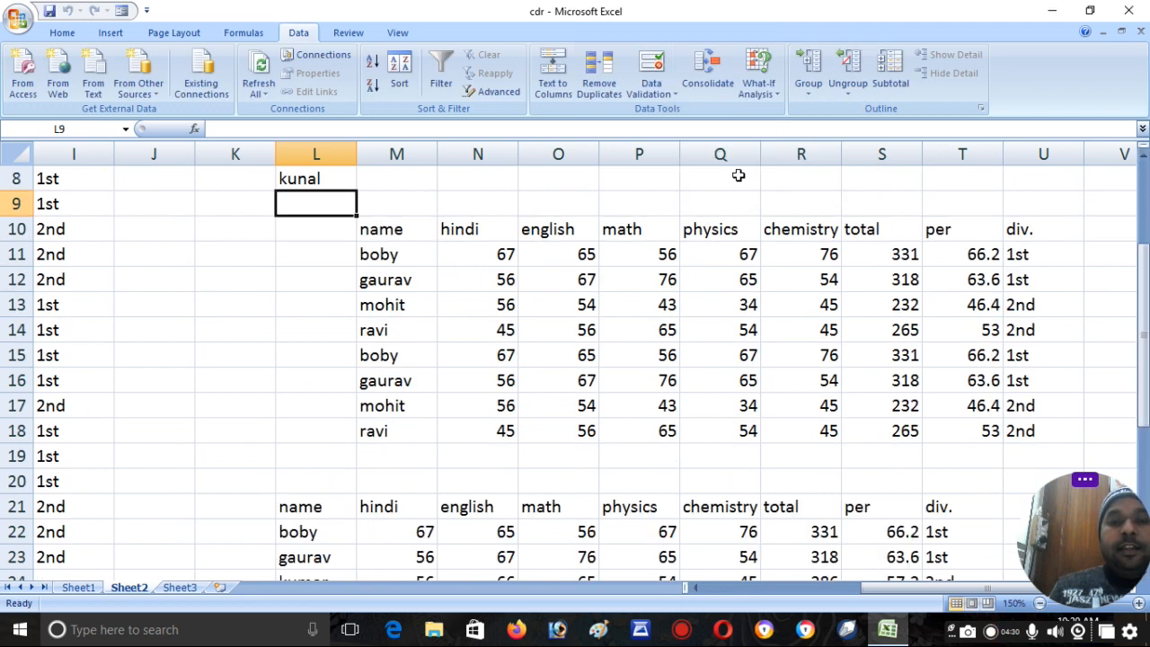
left_click_drag(1147, 281, 1146, 384)
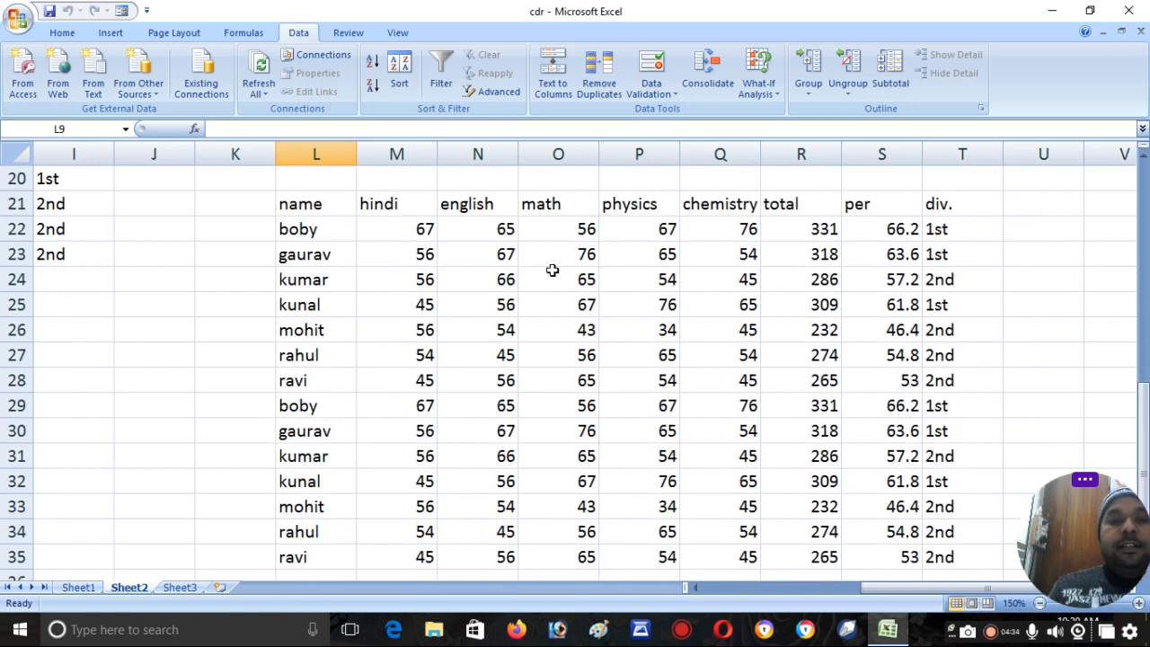
left_click_drag(883, 595, 713, 597)
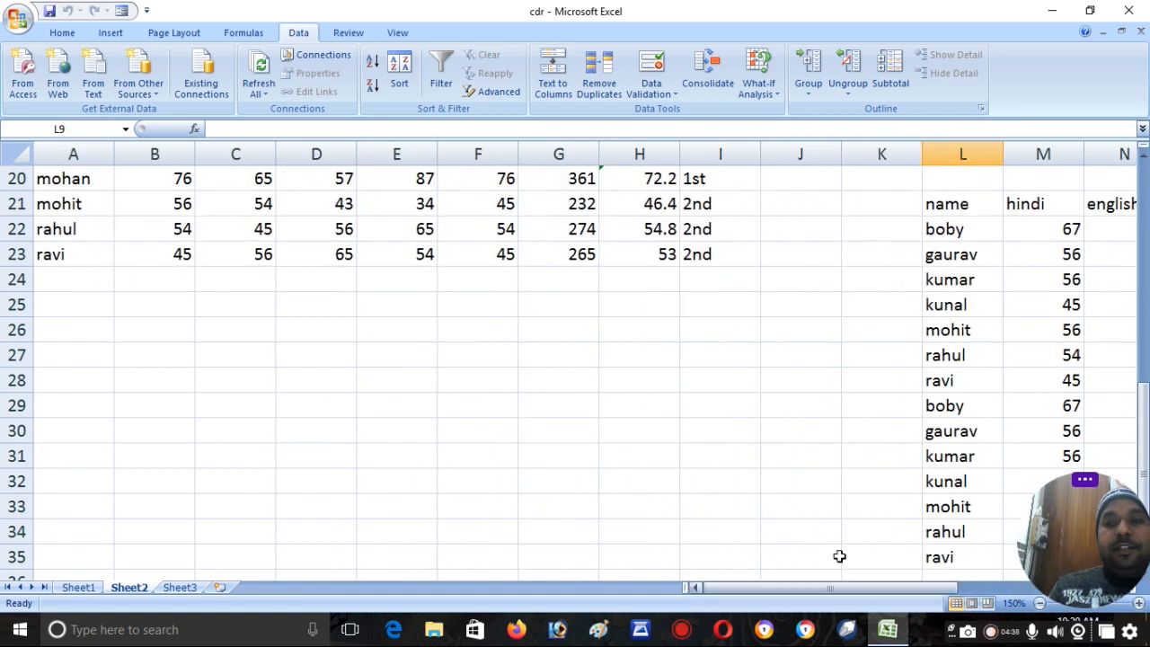
left_click_drag(1144, 445, 1145, 209)
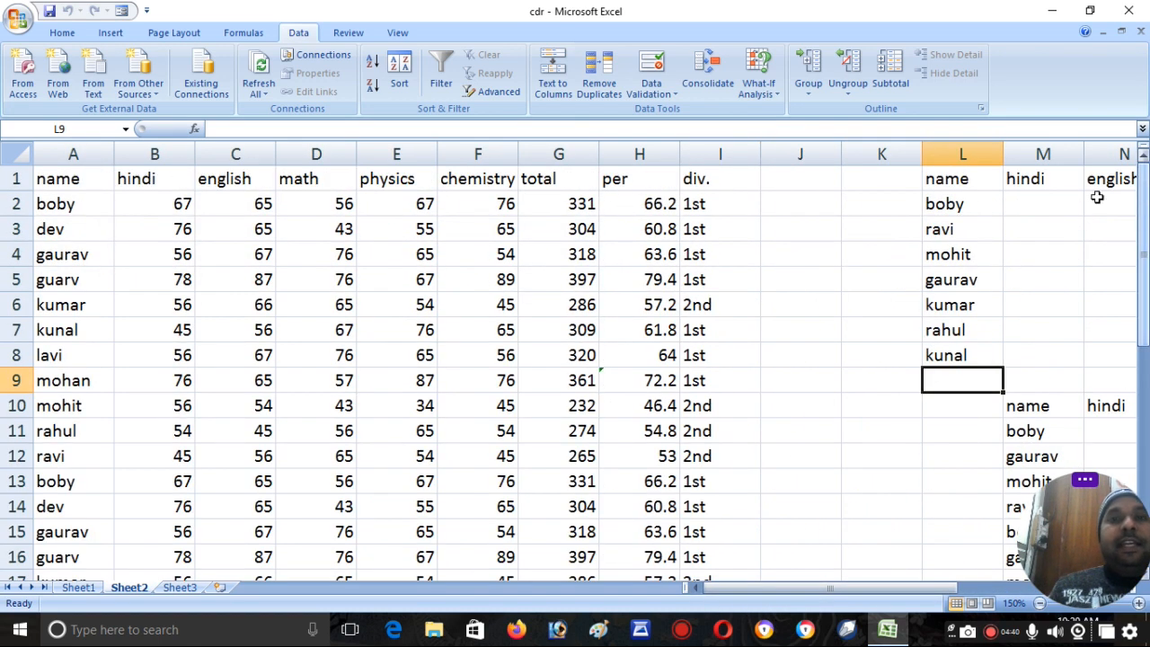